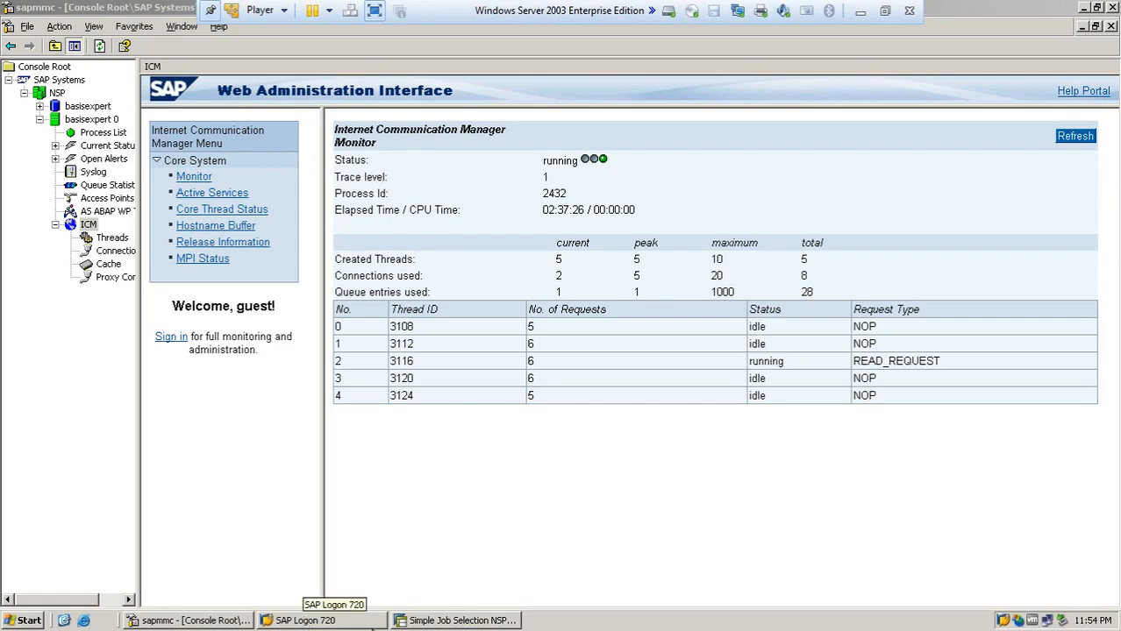
- Bring the SAP GUI Simple Job Selection window to the front
click(421, 621)
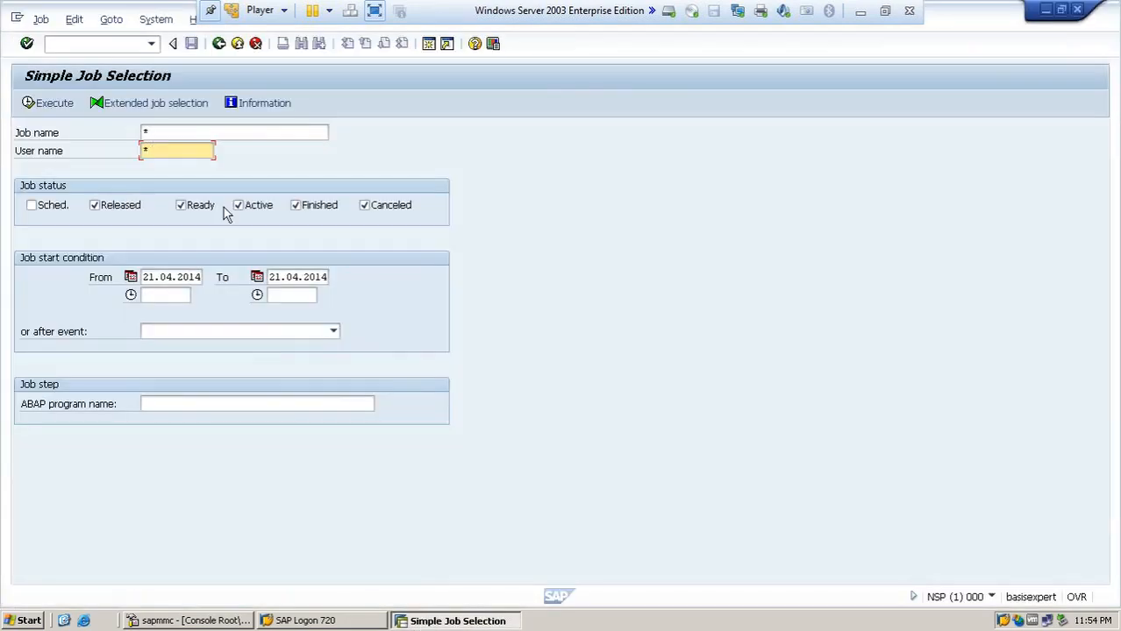
- Open user maintenance with /n and su01, then display user TEST's record
click(130, 44)
text(/n)
key(Return)
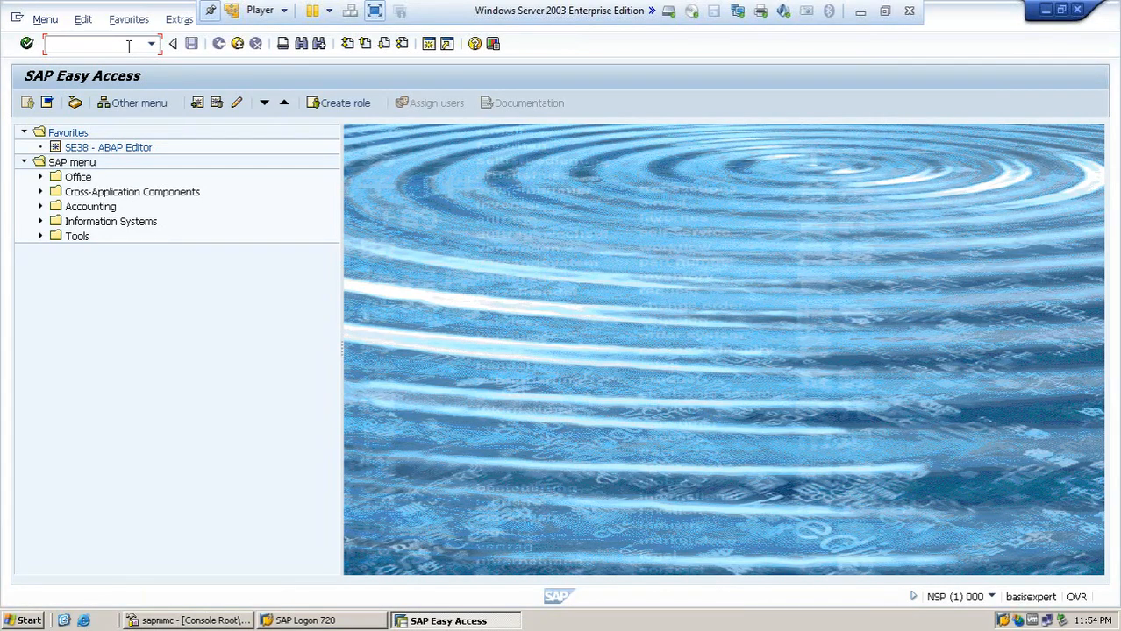
text(su01)
key(Return)
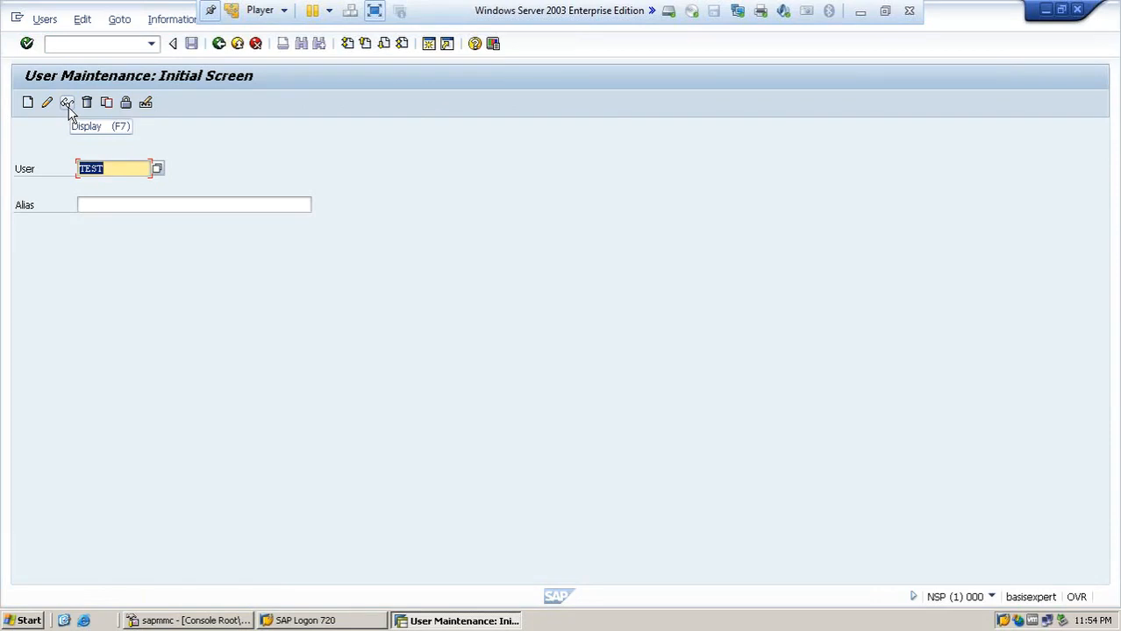
click(68, 107)
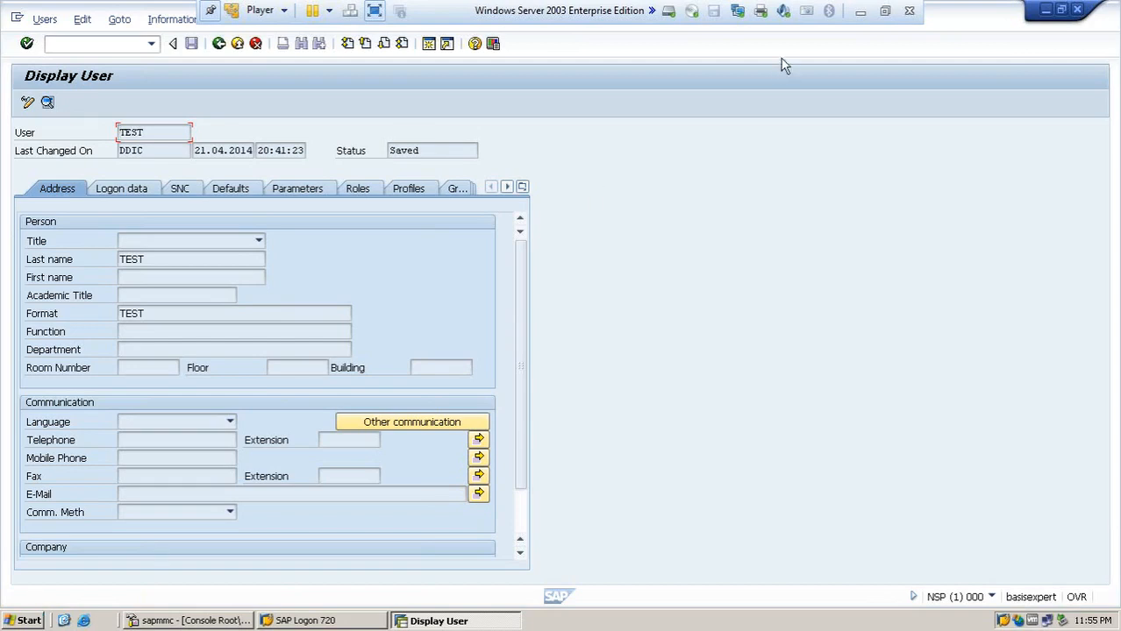
- Minimize the VMware session and launch Paint from the Start menu with the Text tool selected
click(864, 11)
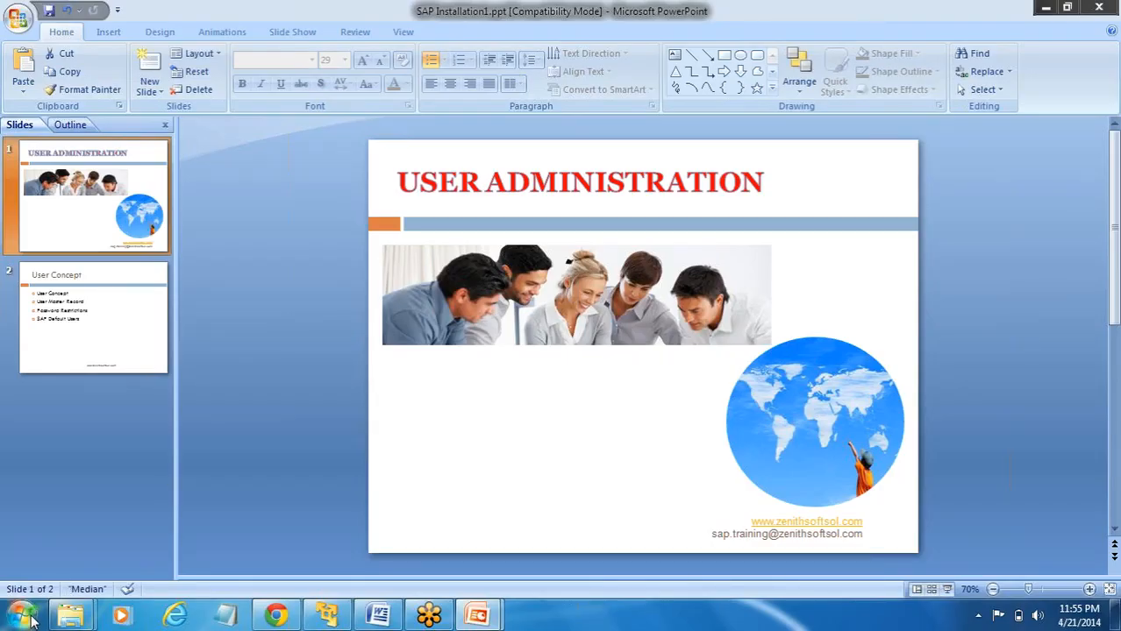
click(22, 614)
click(94, 326)
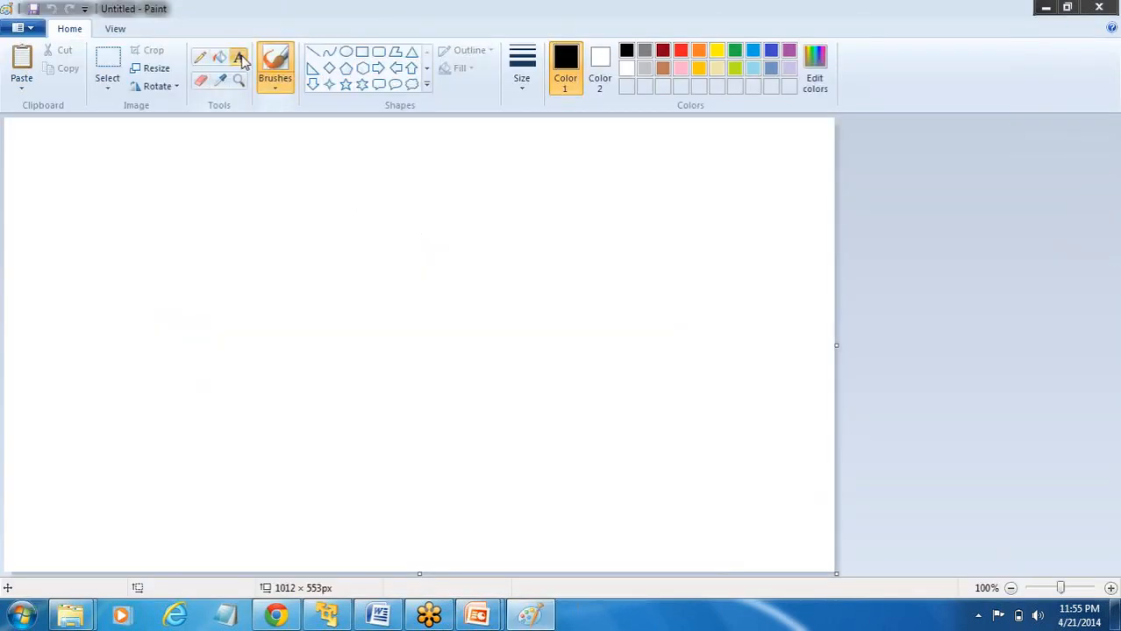
click(239, 58)
- Type the heading 'SAP* / DDIC - Super Users' in a widened text box
click(148, 154)
text(SAP)
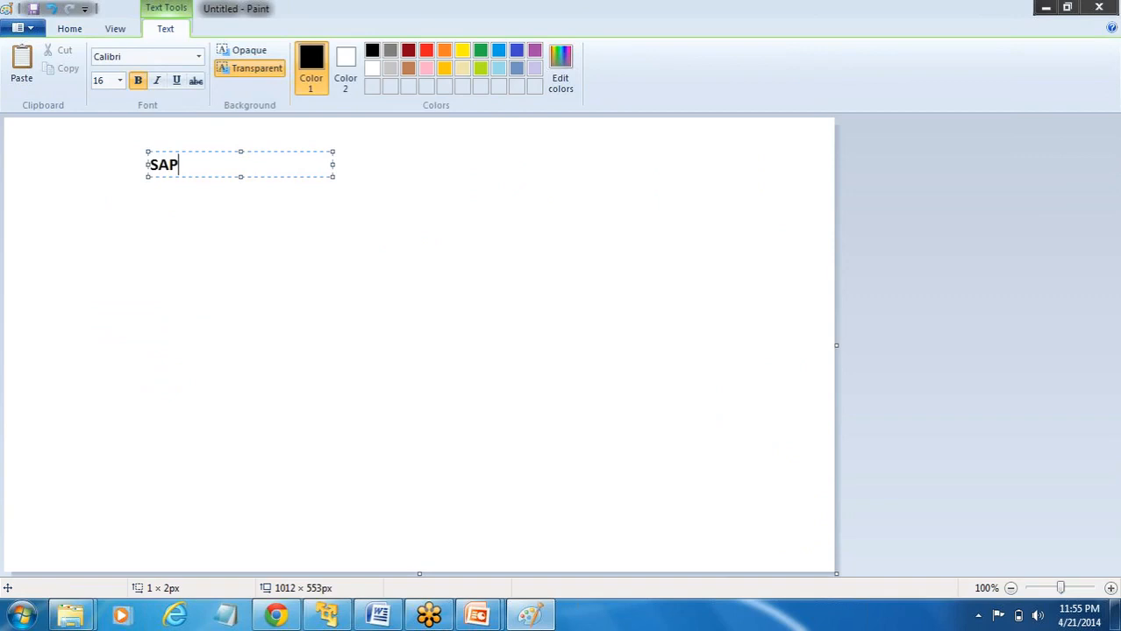
text(* / DDIC - Supr)
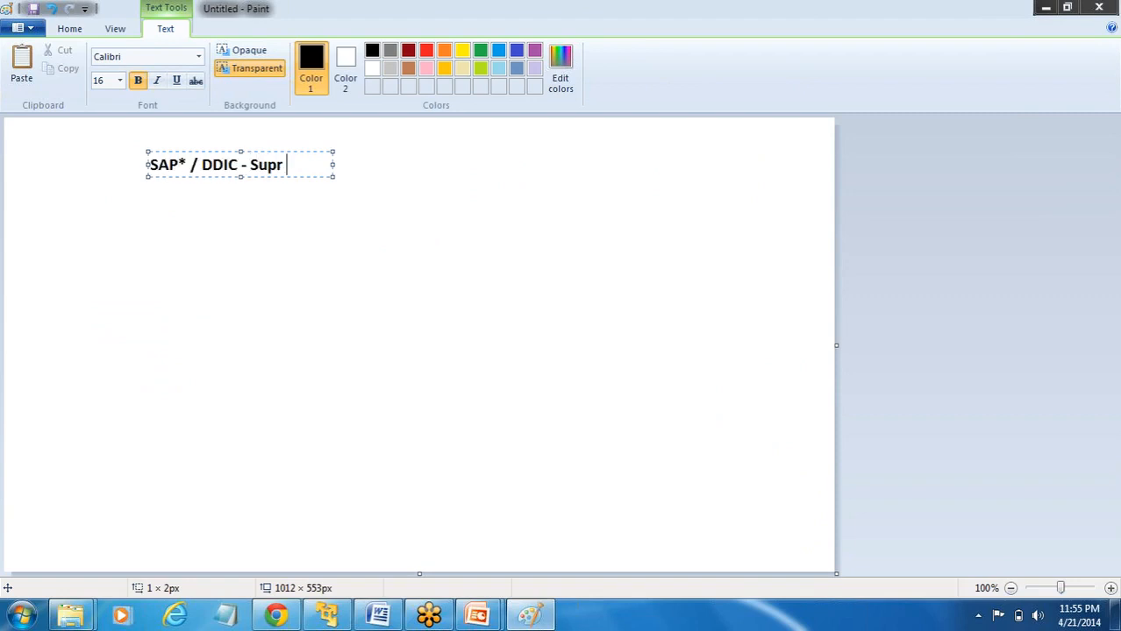
key(BackSpace)
key(BackSpace)
text(er Users)
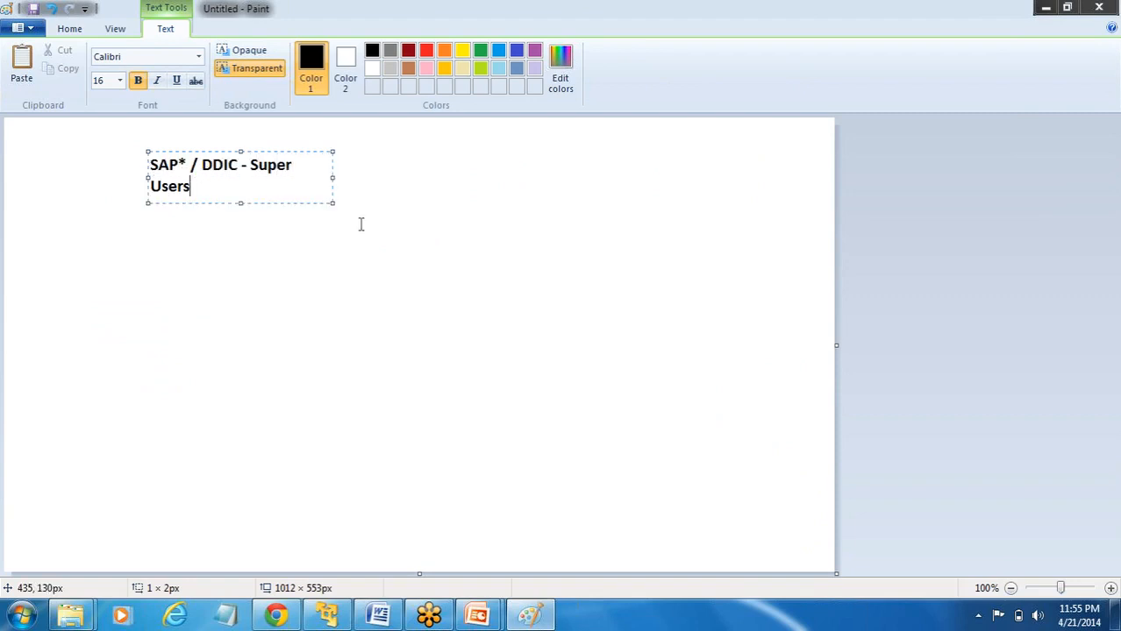
drag(334, 175, 398, 197)
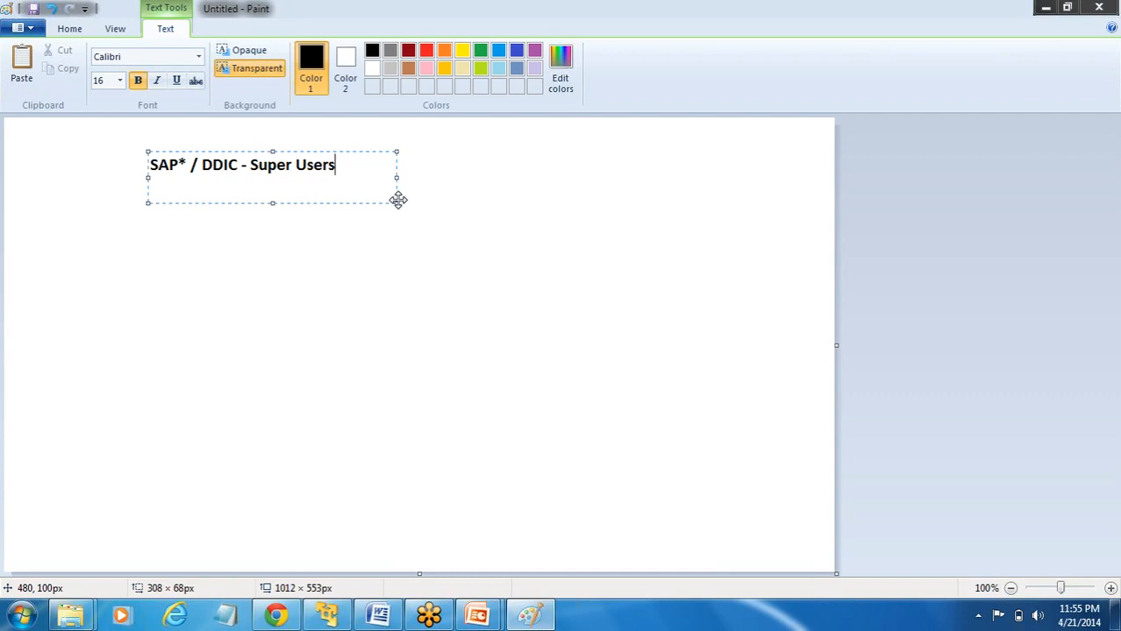
- Add the lines 'SAP* - has all the authorization' and 'DDIC is authorized to administ', then commit
key(Return)
key(Return)
text(SAP* )
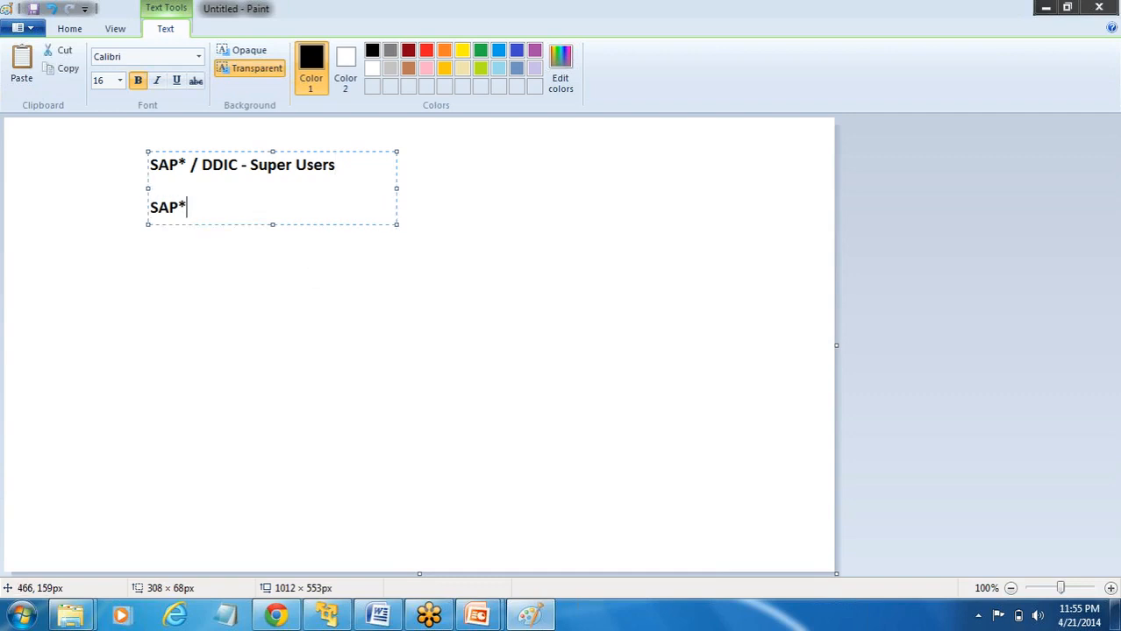
text(- has all the )
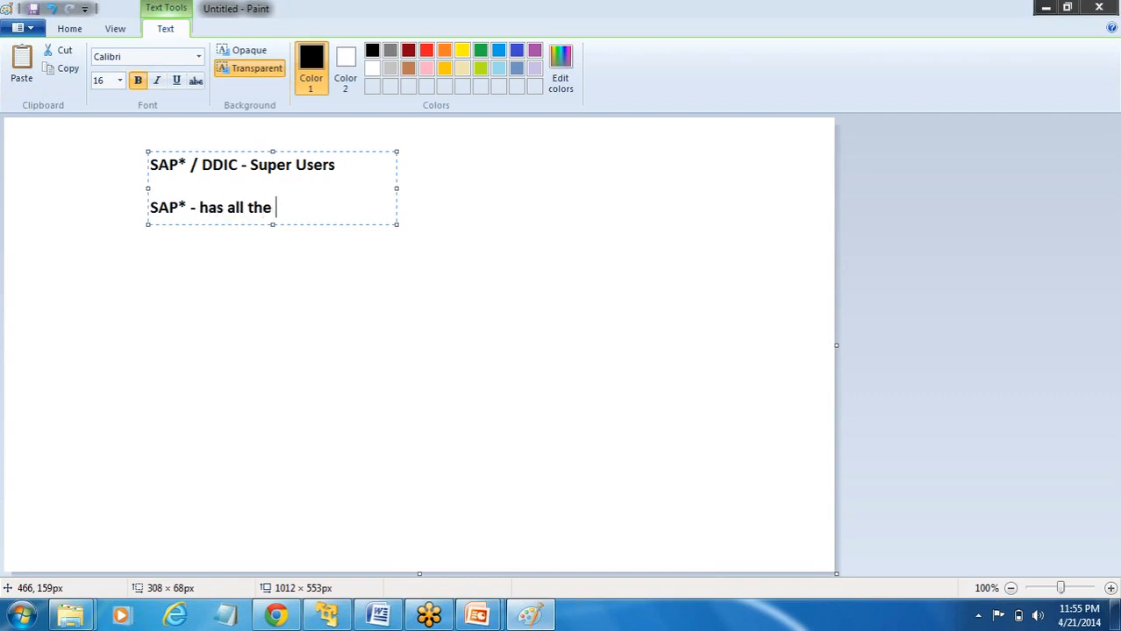
text(authorization)
key(Return)
text(DDIC)
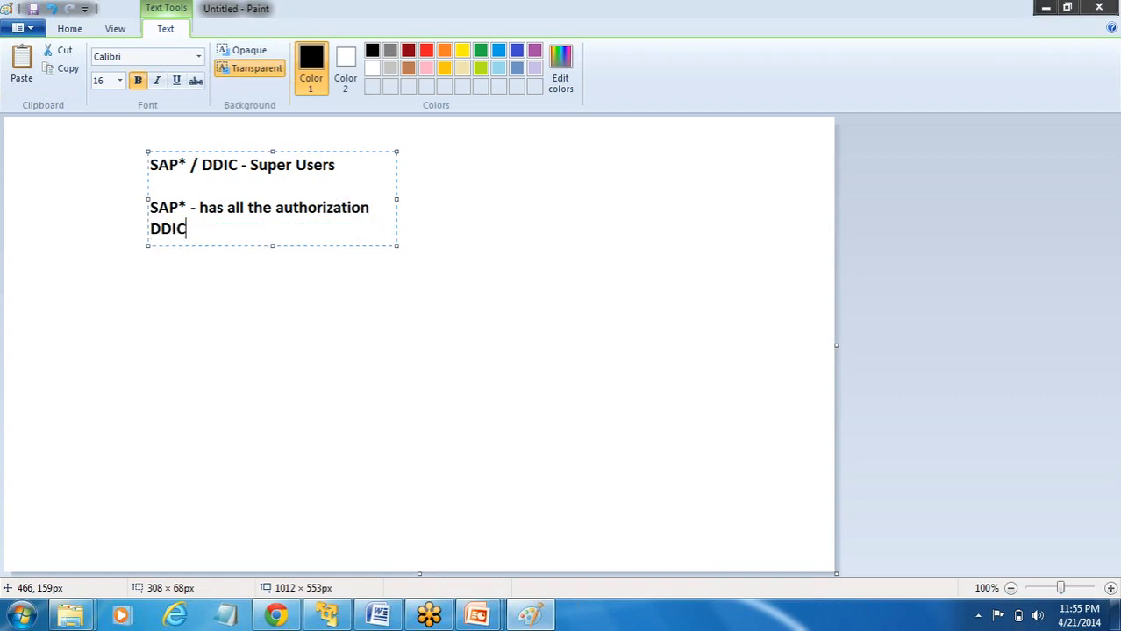
text( is authorz)
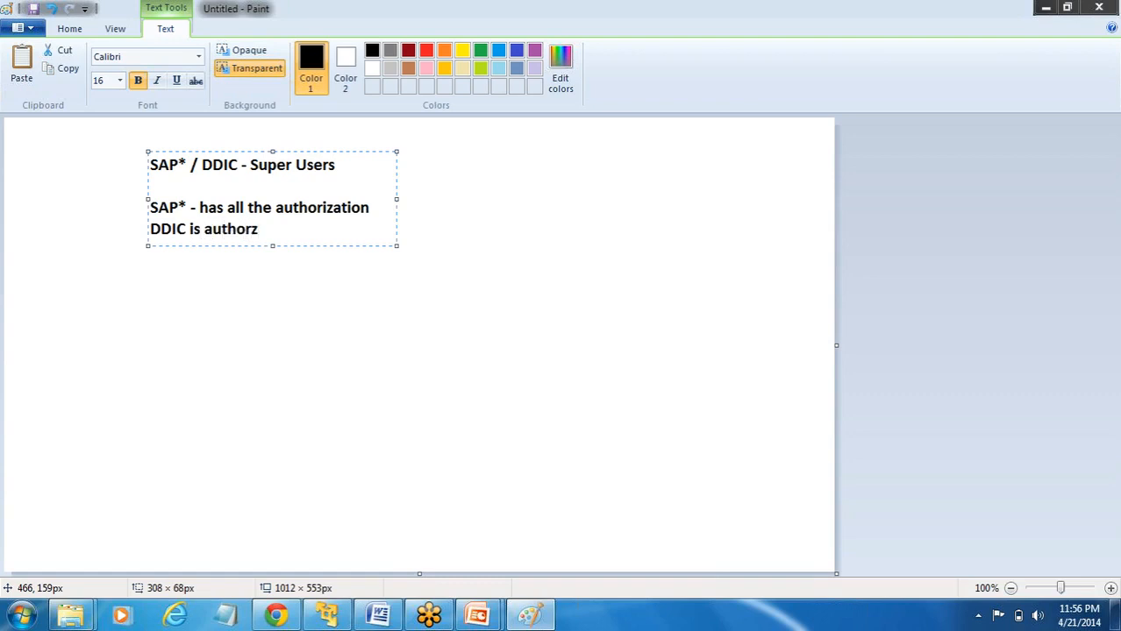
key(BackSpace)
text(ized to admini)
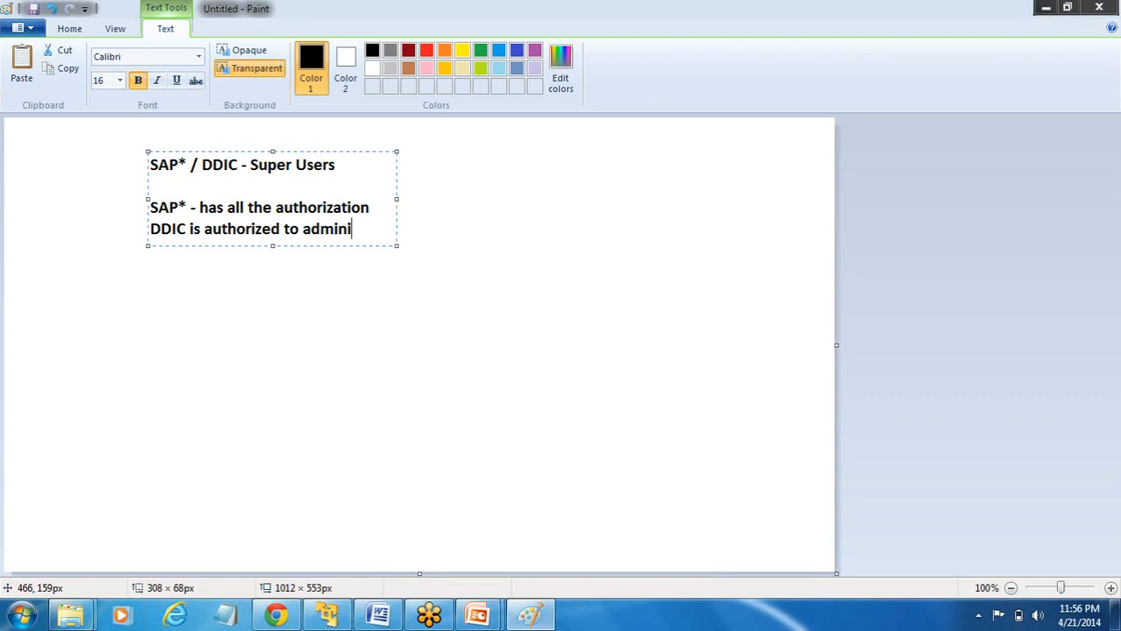
text(st)
click(385, 248)
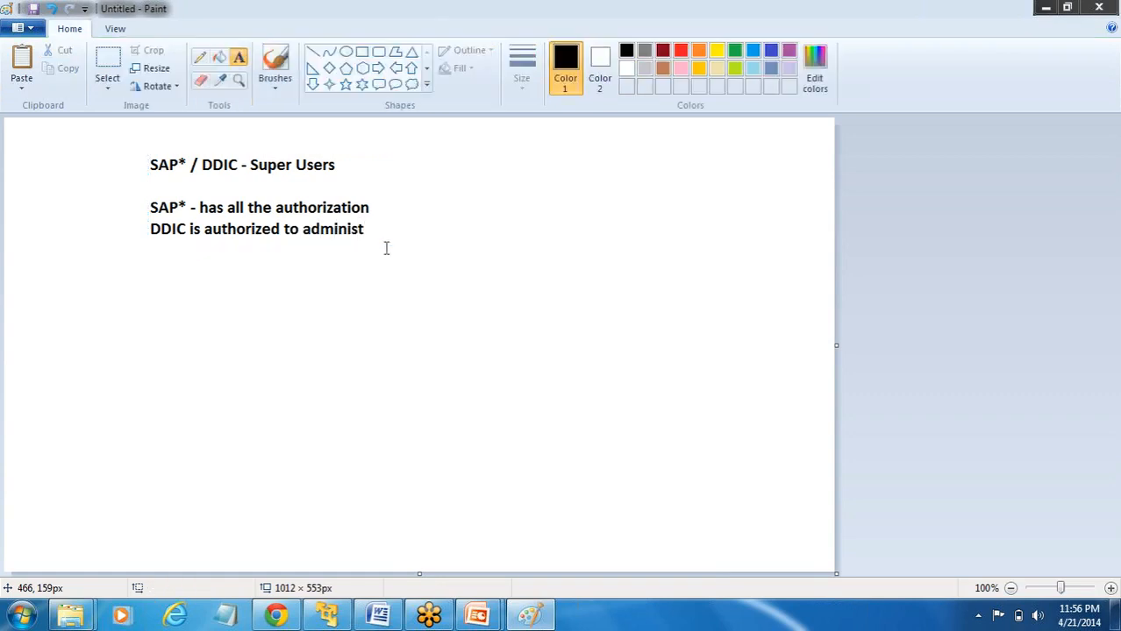
- Return from Paint to the SAP GUI Display User screen for TEST
click(373, 224)
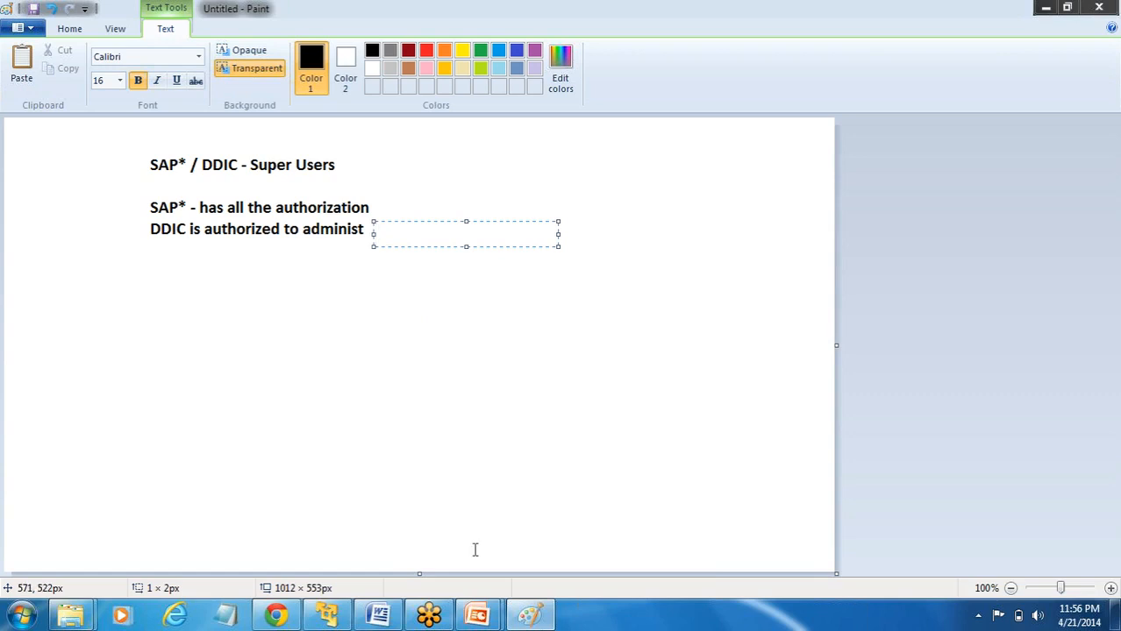
click(327, 616)
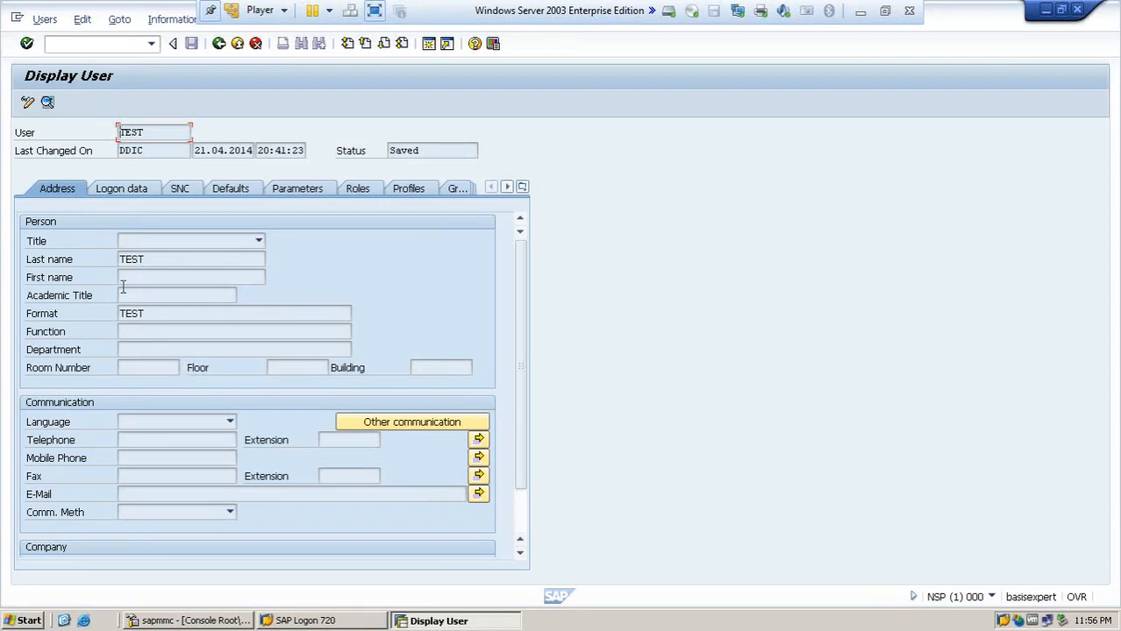
- Browse TEST's Logon data, Defaults, Groups and Personalization tabs, ending on Parameters SCL and WLC
click(130, 192)
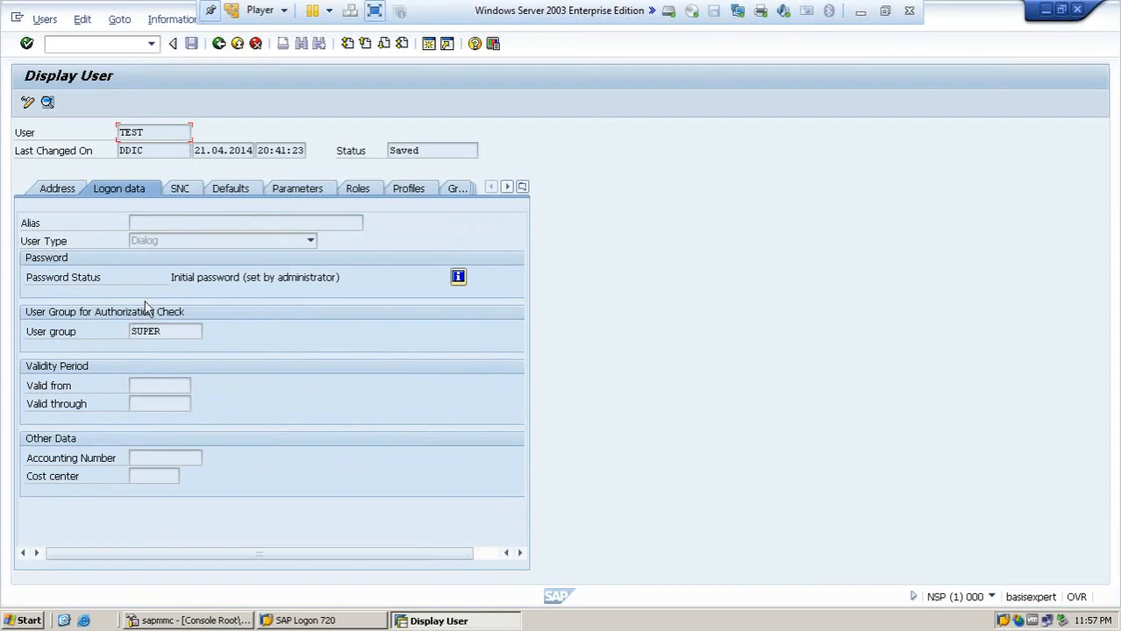
click(226, 193)
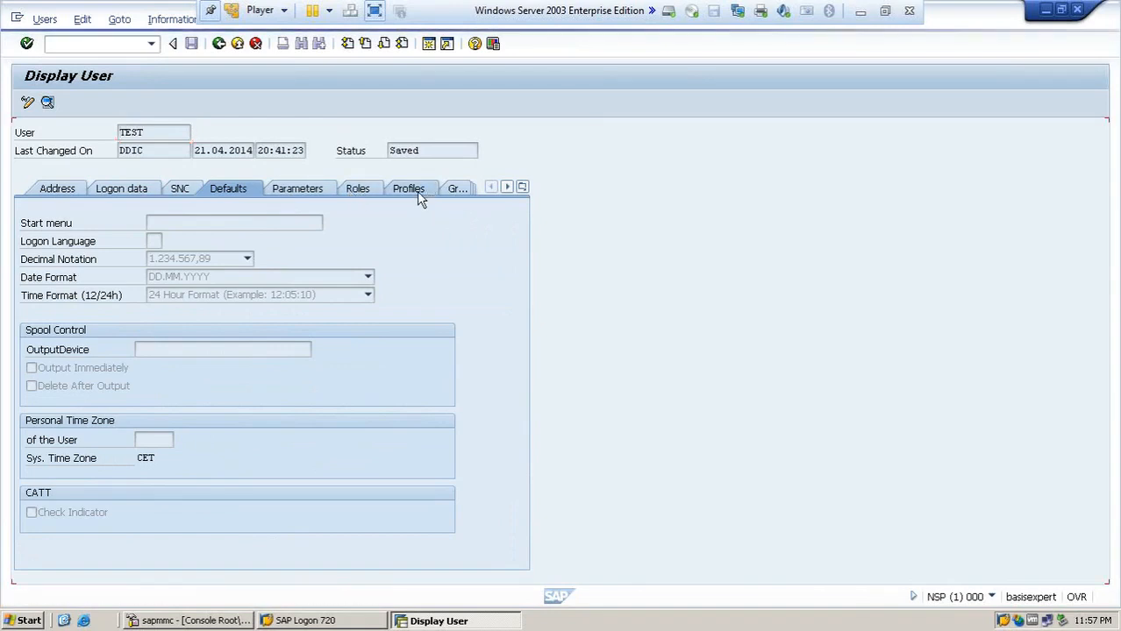
click(454, 195)
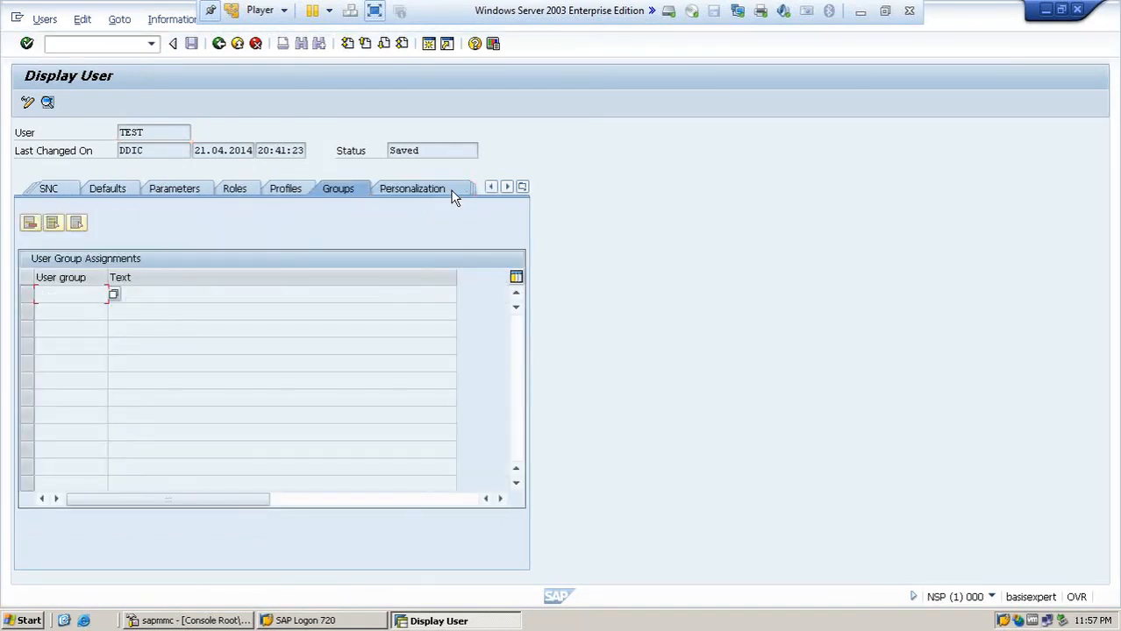
click(449, 191)
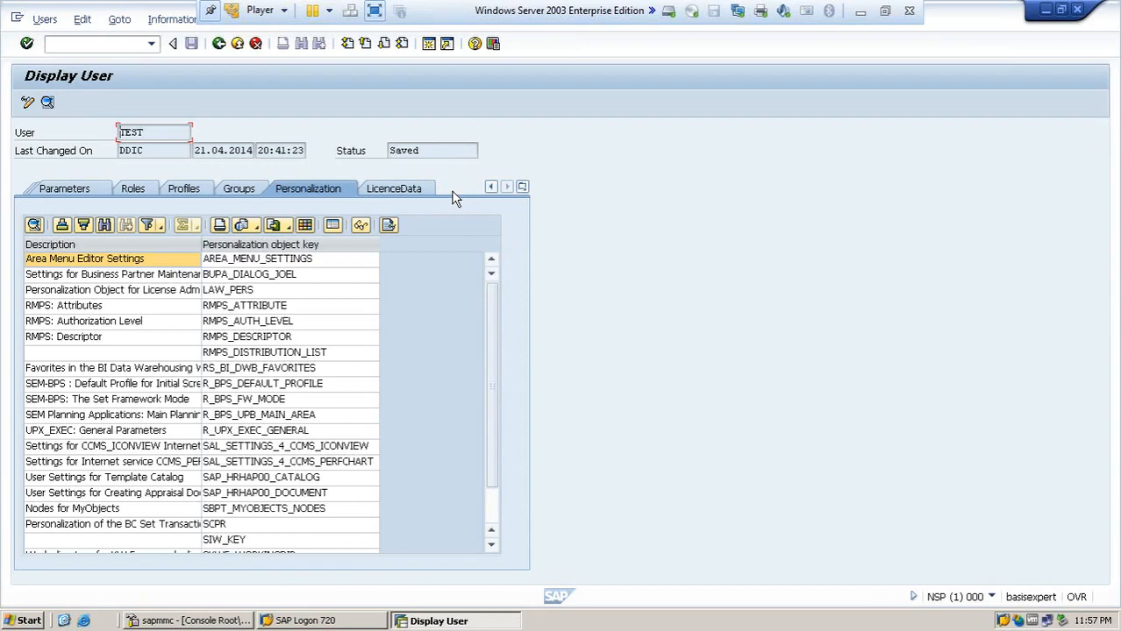
click(95, 194)
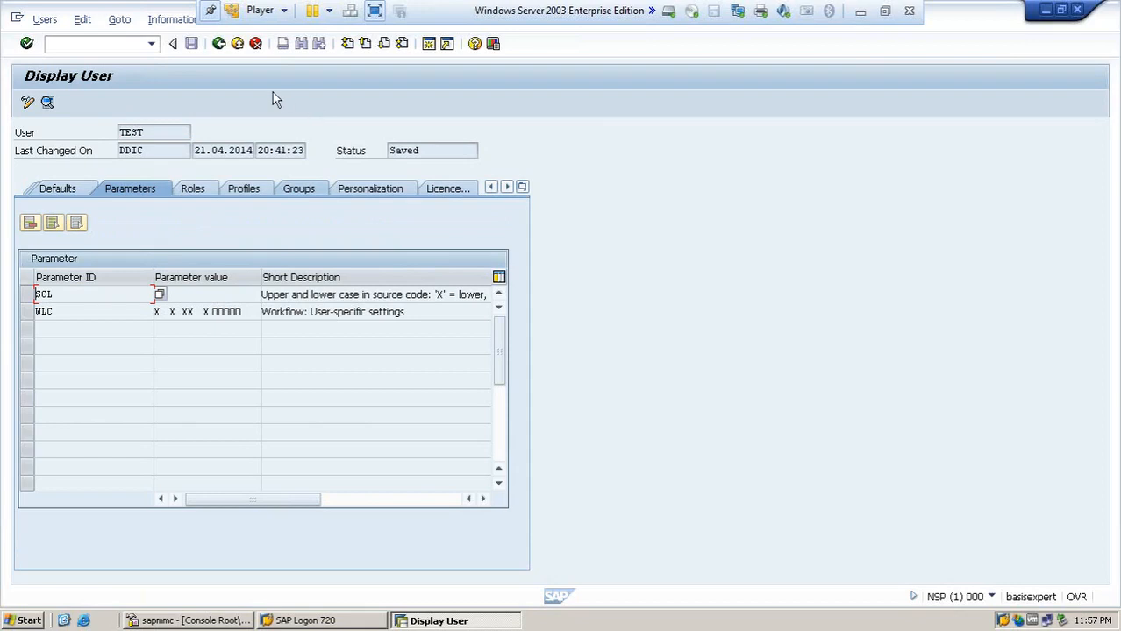
- Display user DDIC's record through /n and su01, then minimize the VM to reveal Paint
click(130, 42)
text(/n)
key(Return)
text(su01)
key(Return)
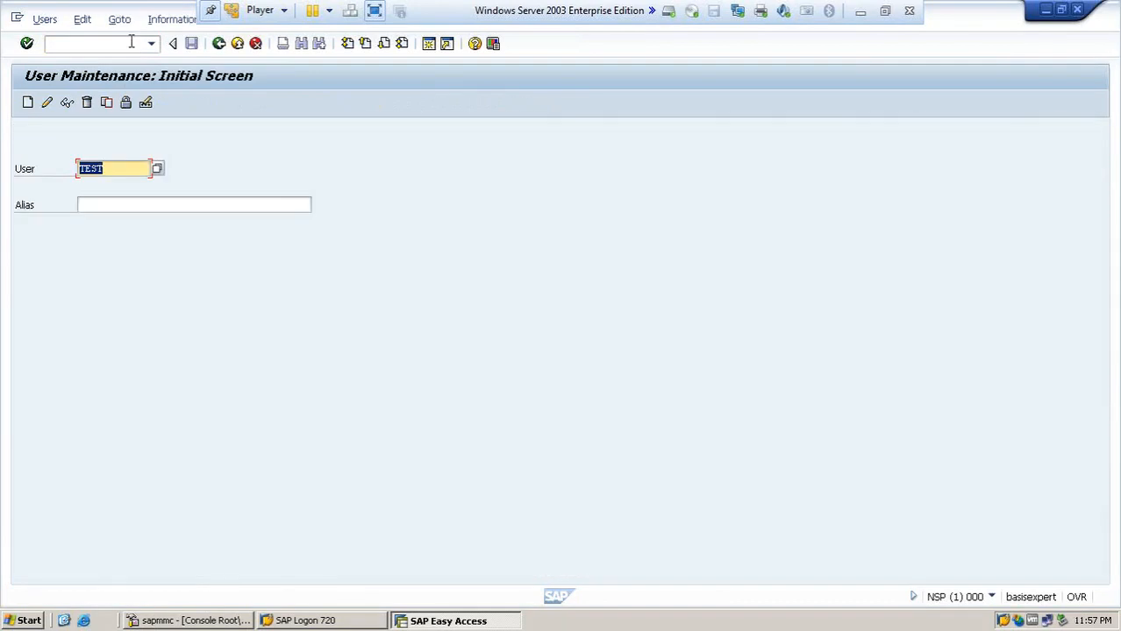
text(DDIC)
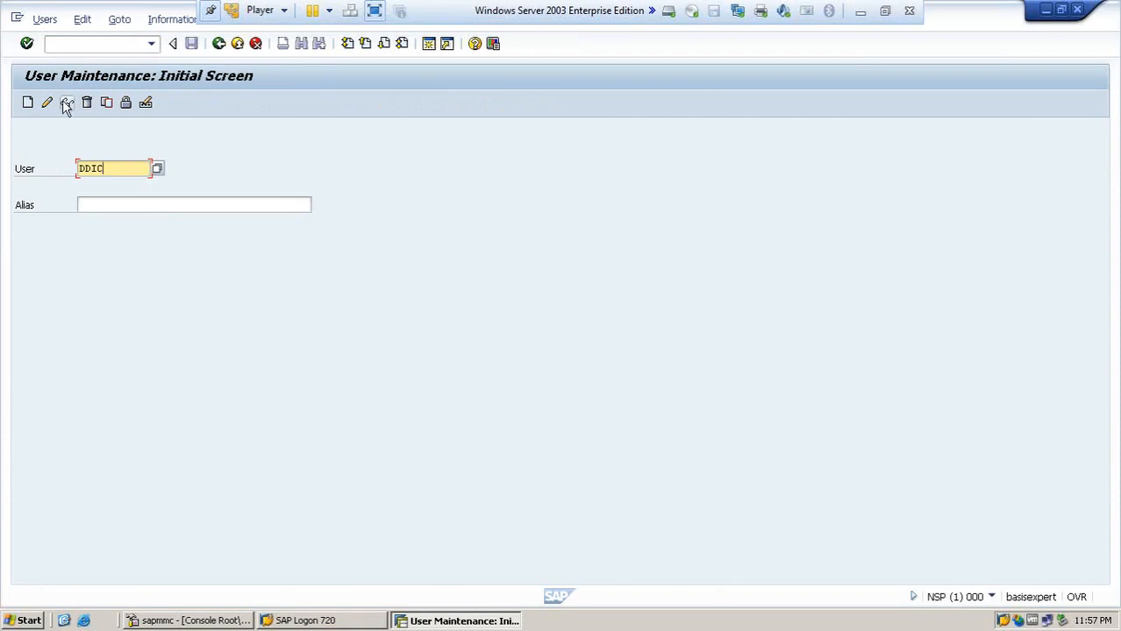
click(65, 102)
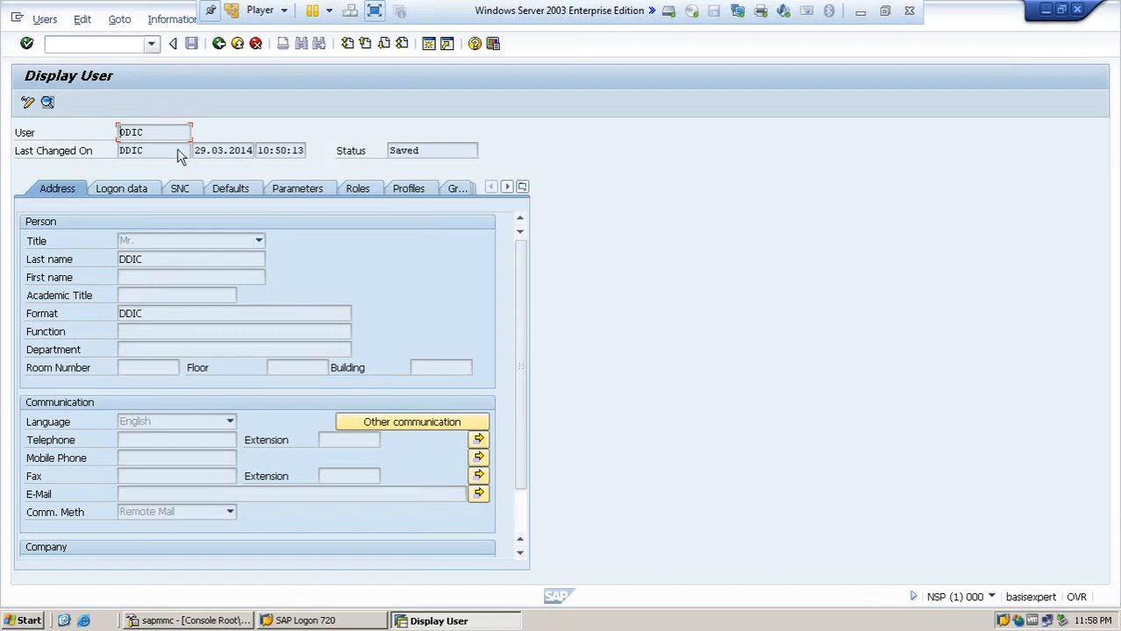
click(864, 13)
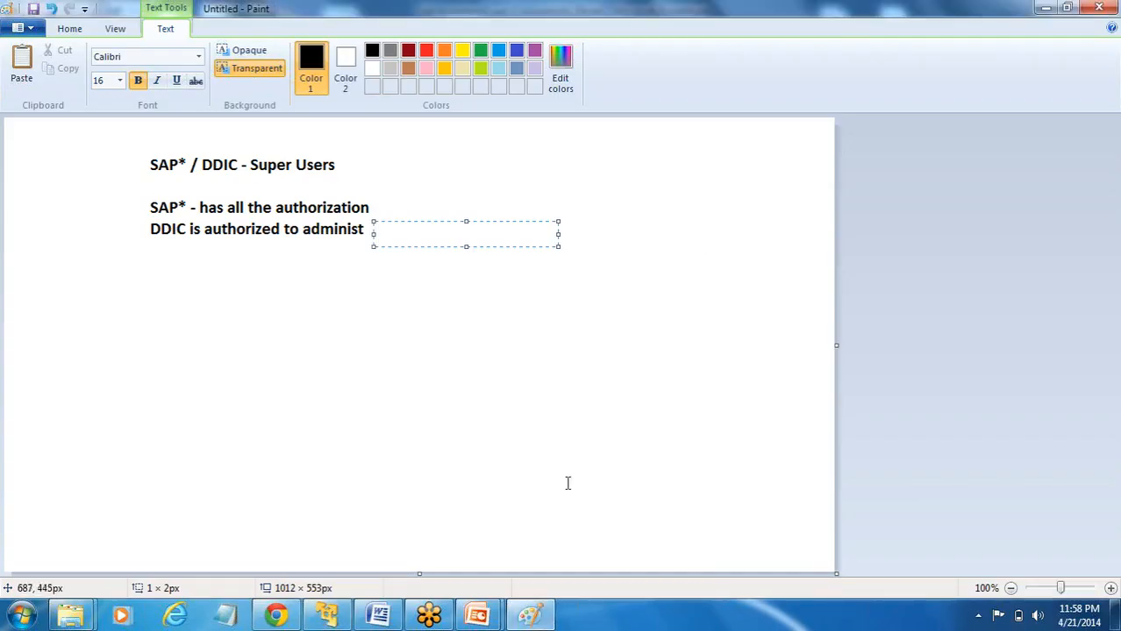
- Review the User Concept slide in SAP Installation1.ppt, then return to the Paint notes
mouse_move(482, 614)
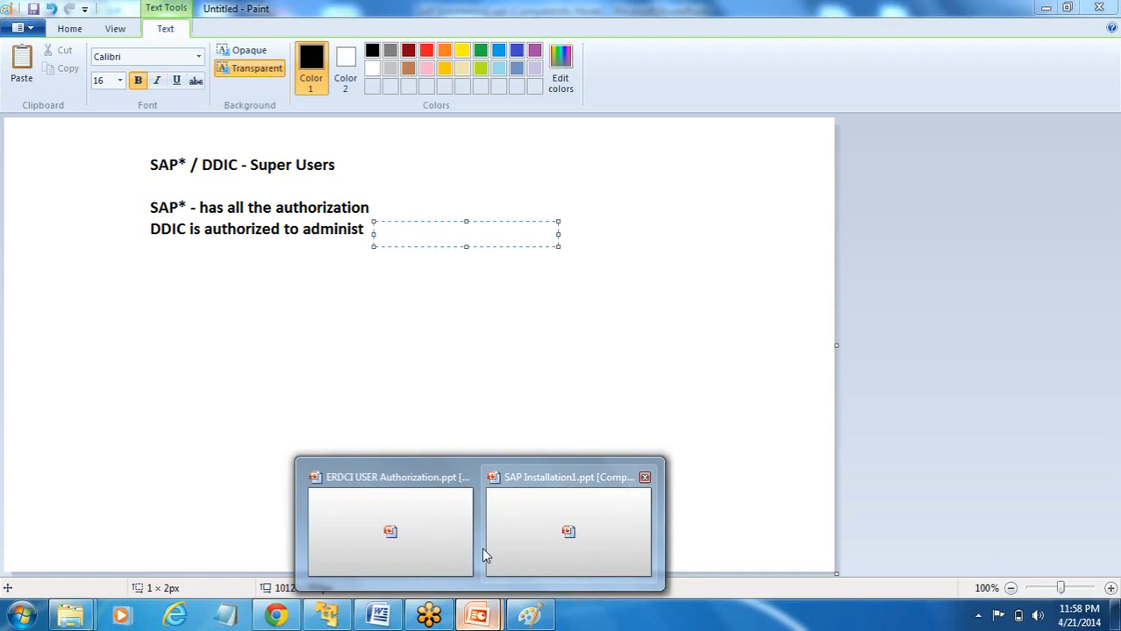
click(510, 548)
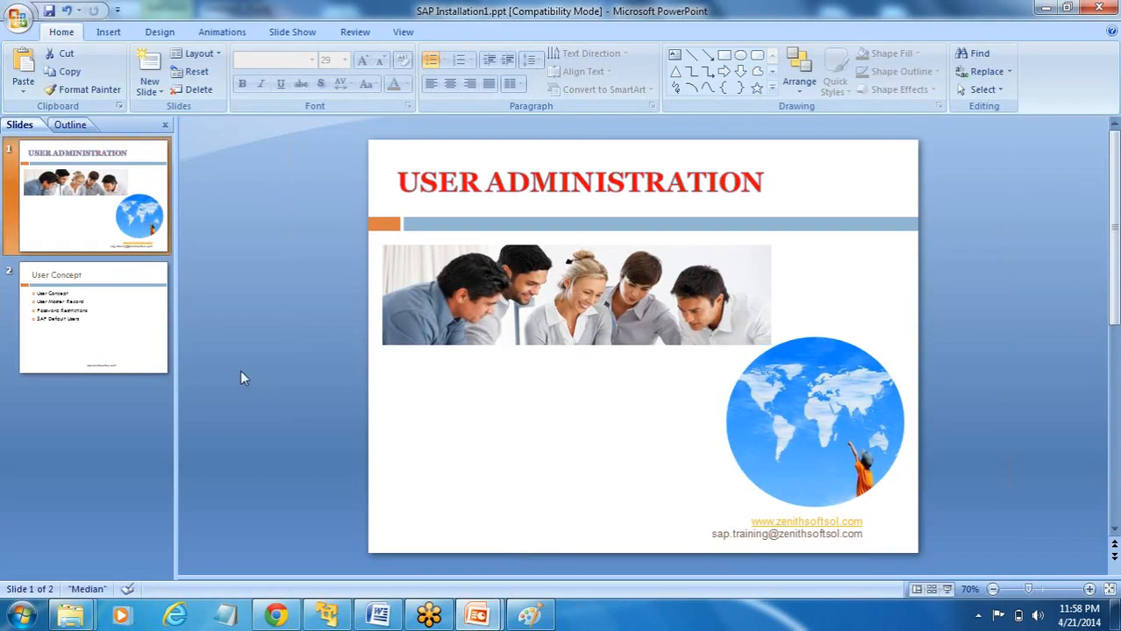
click(136, 342)
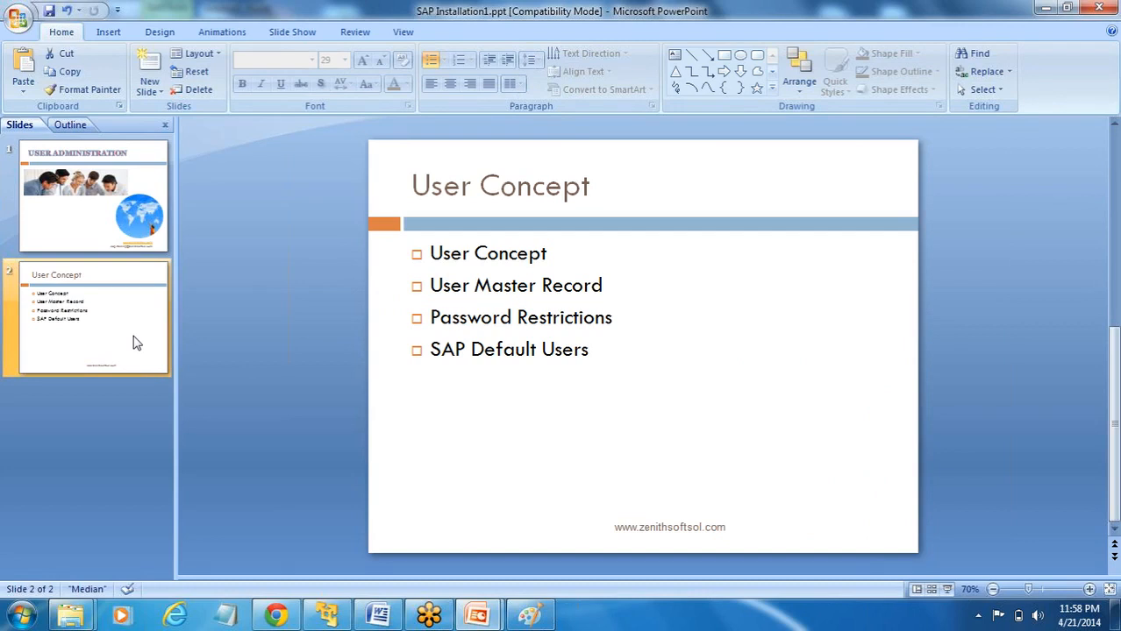
click(542, 618)
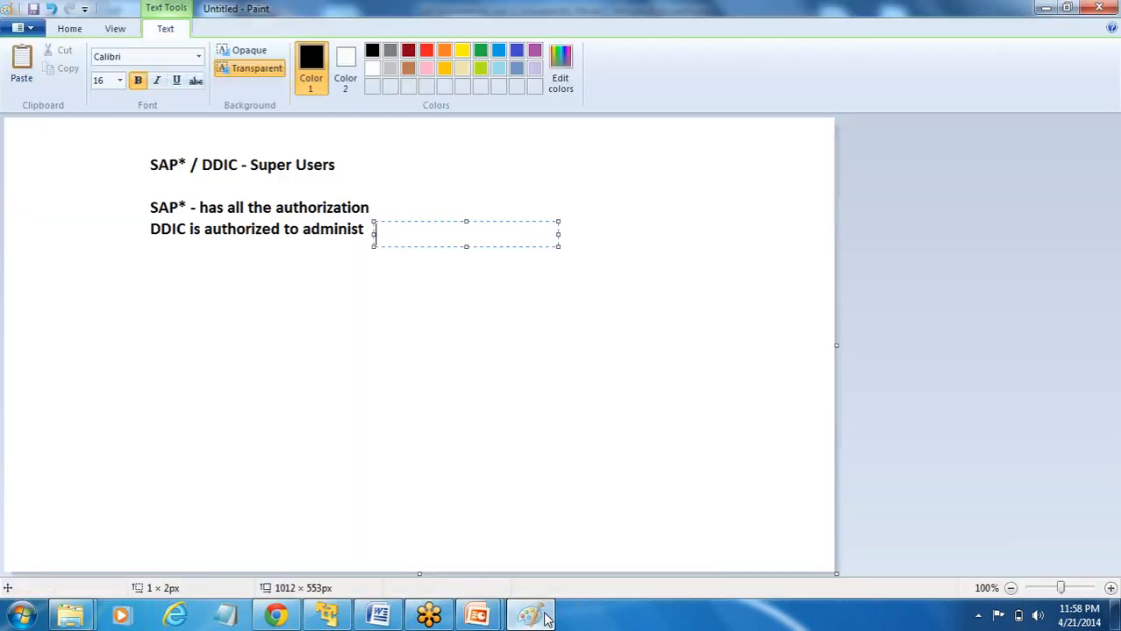
- Start a new text block below the DDIC line with a first line of example passwords
click(225, 265)
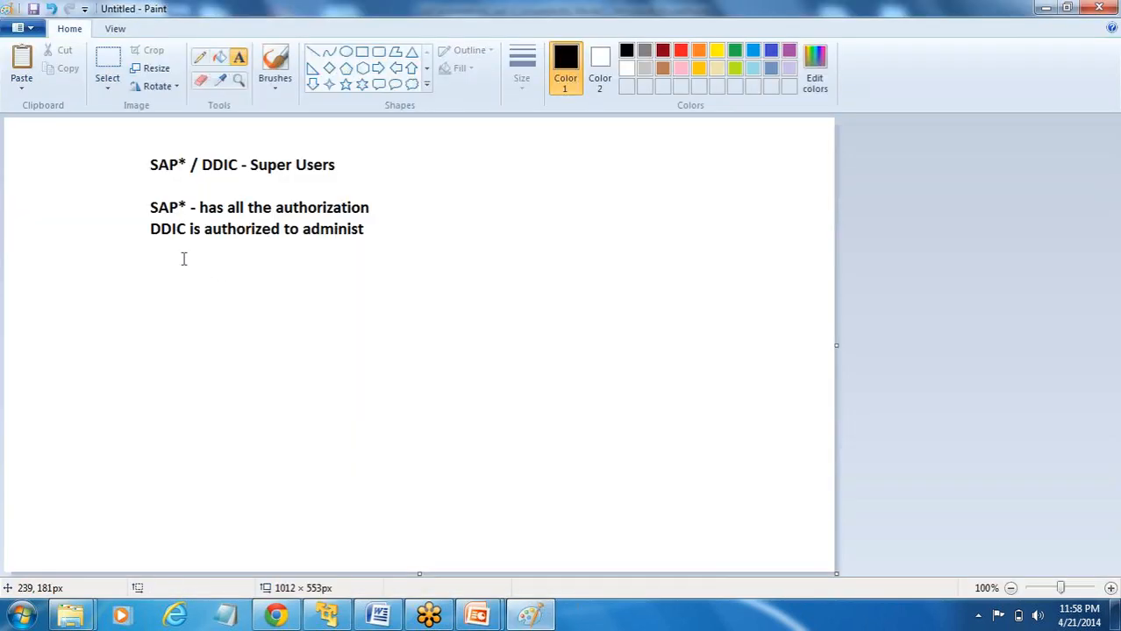
click(159, 252)
text(pass)
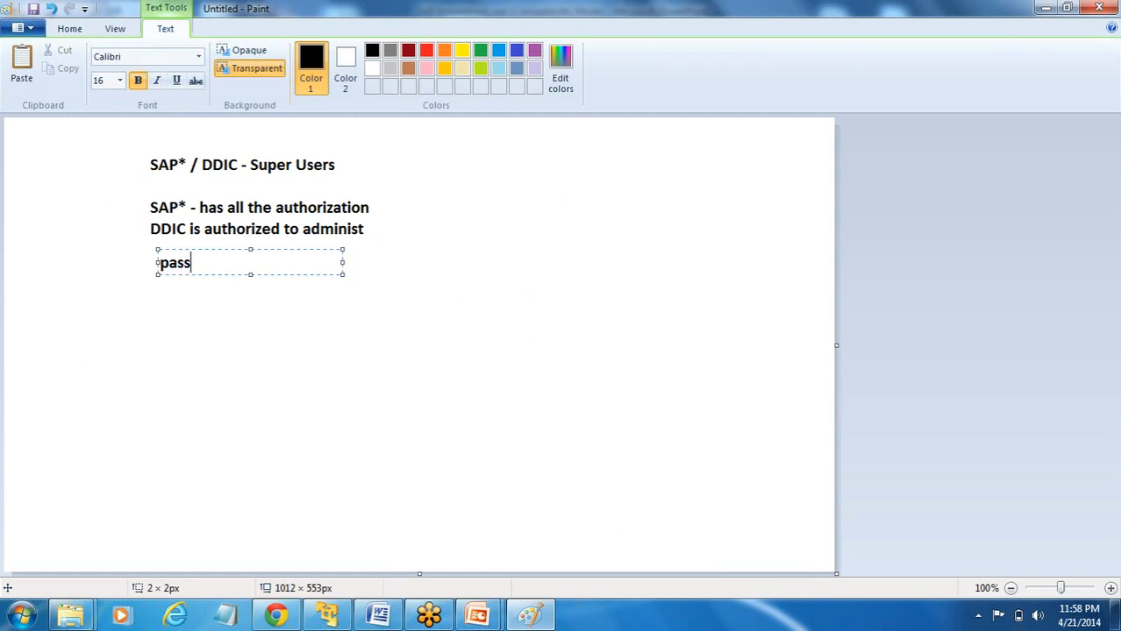
text(, sap)
key(Return)
- Add a sample name in capitals and that name split into overlapping three-letter chunks
text(f)
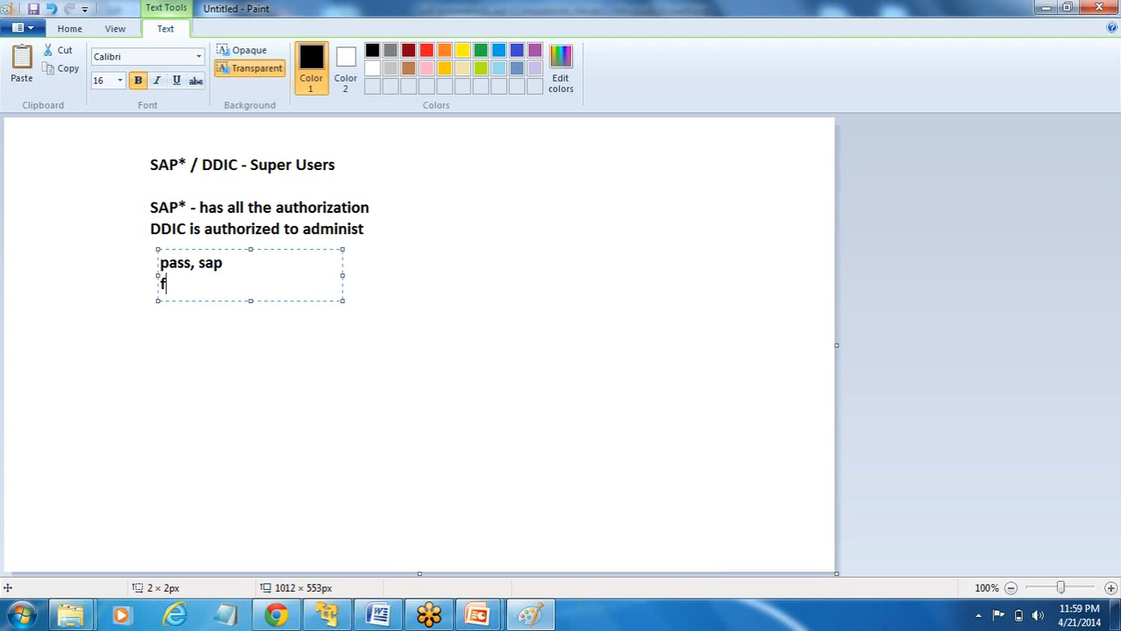
key(BackSpace)
text(FREDSMITH)
key(Return)
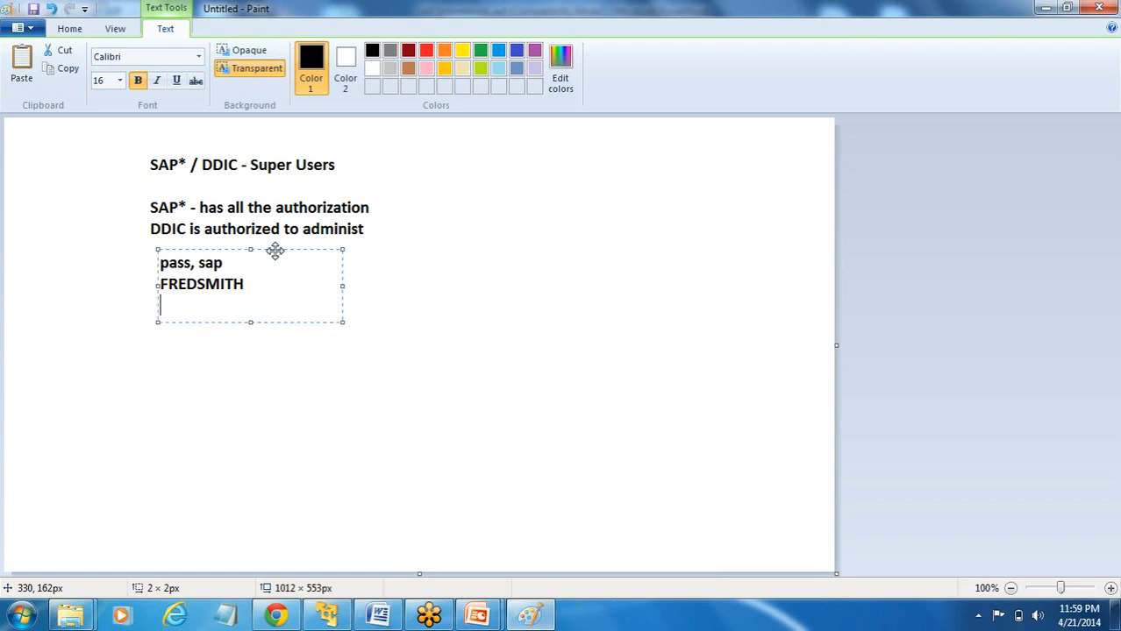
text(FRE)
text(- RED)
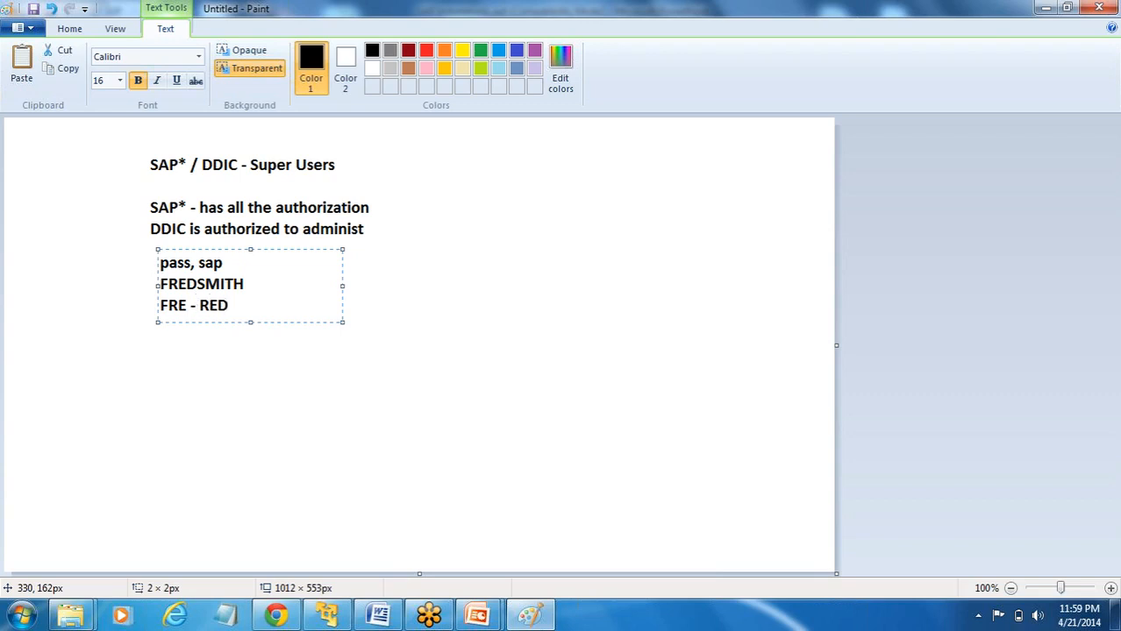
text( - EDS - SMI)
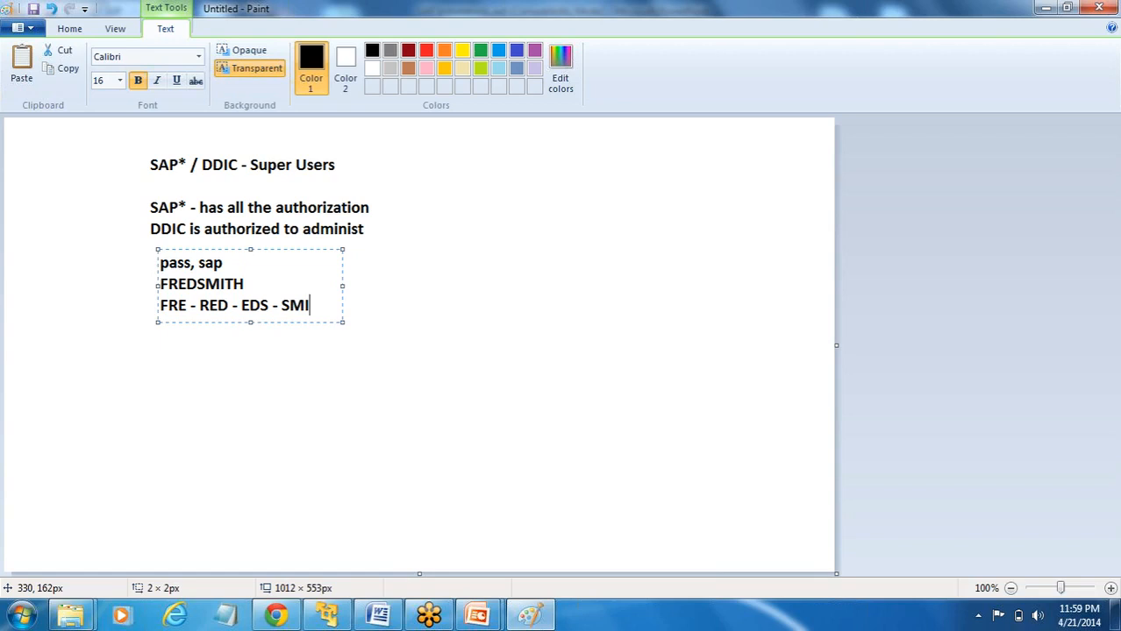
key(Return)
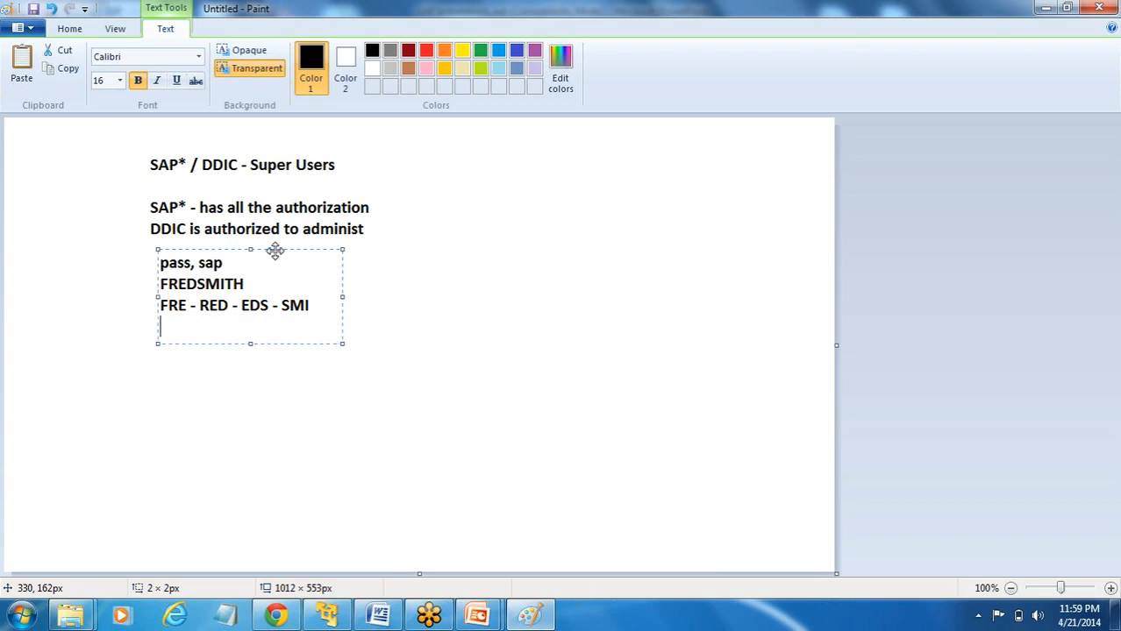
- Add a fourth line of example password strings and commit the block to the canvas
text(aaamy, bbbb)
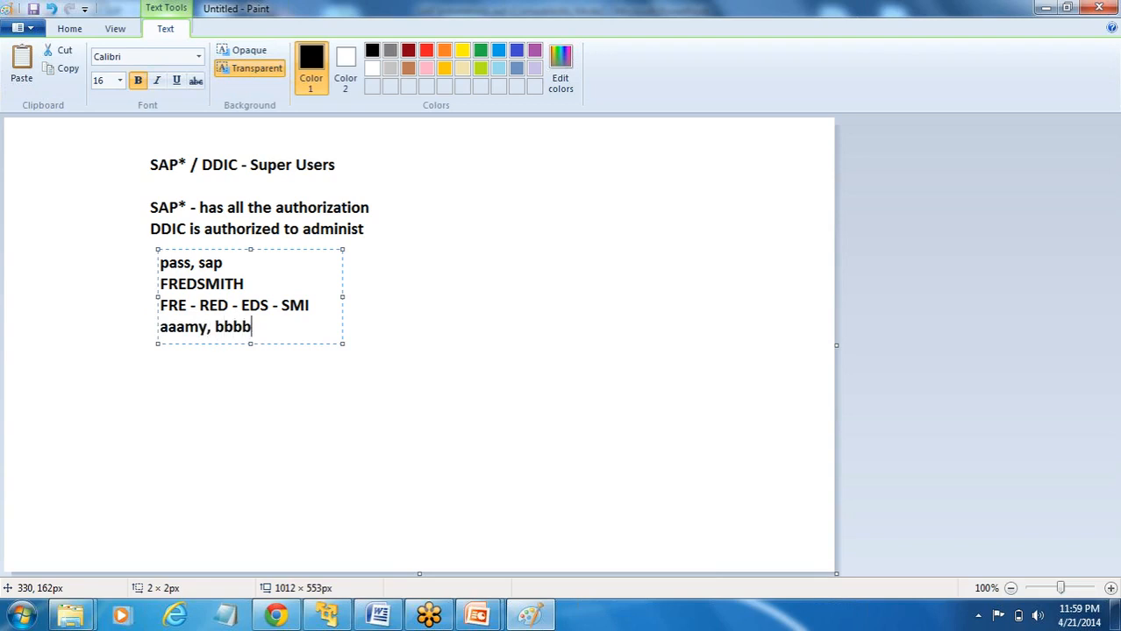
text(t)
click(212, 356)
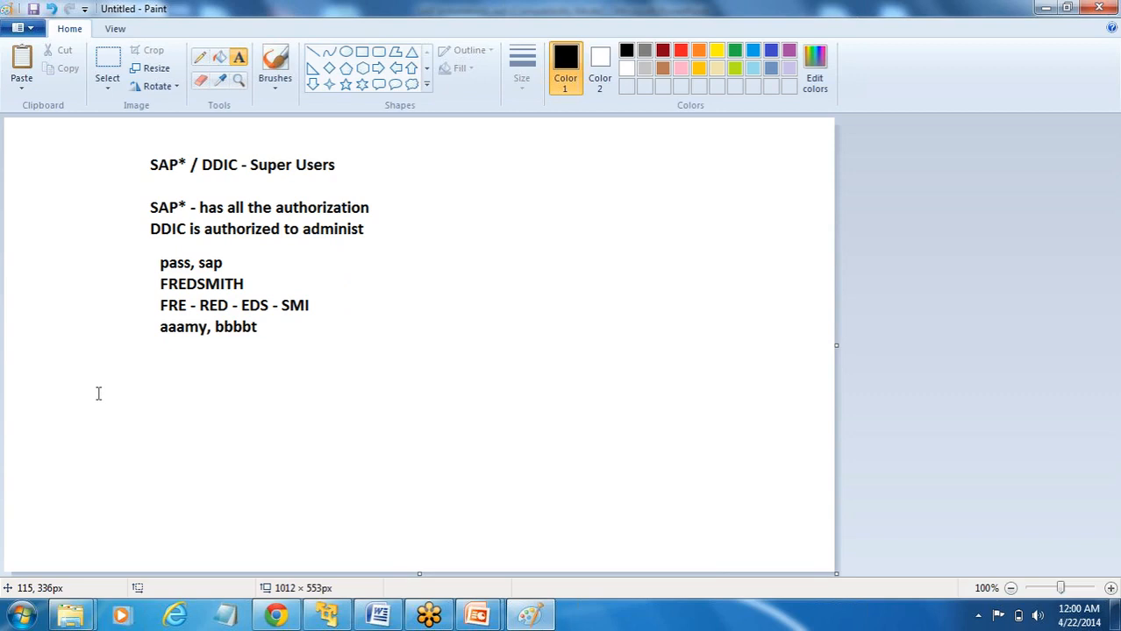
click(89, 372)
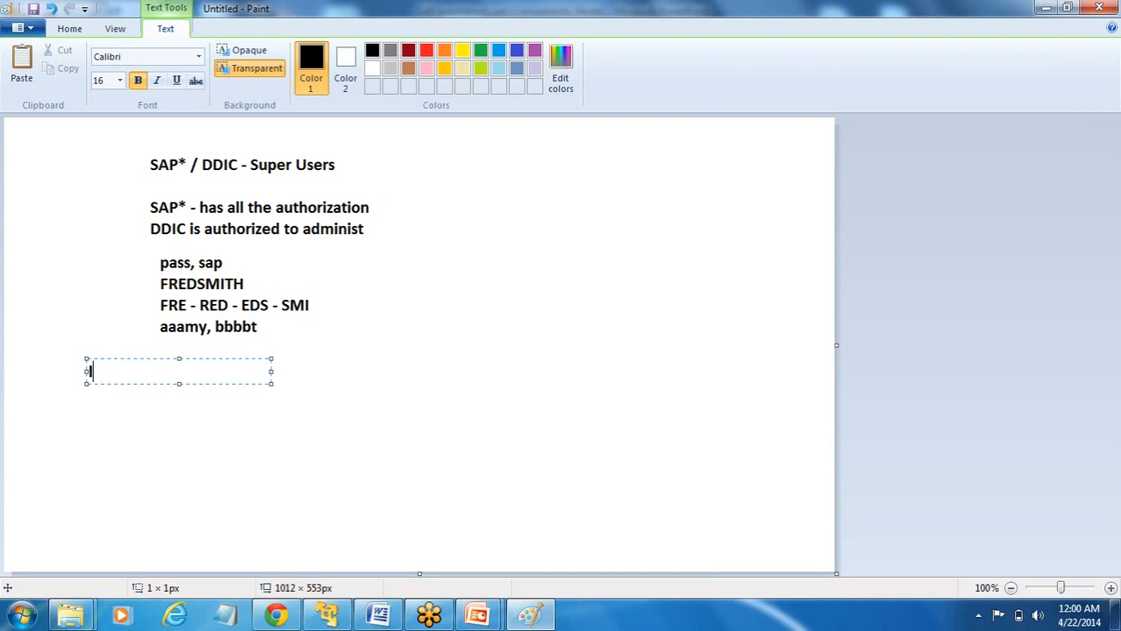
- Add the note 'login/min_password_lng' below the password examples, then return to SAP
text(login/min_password_lng)
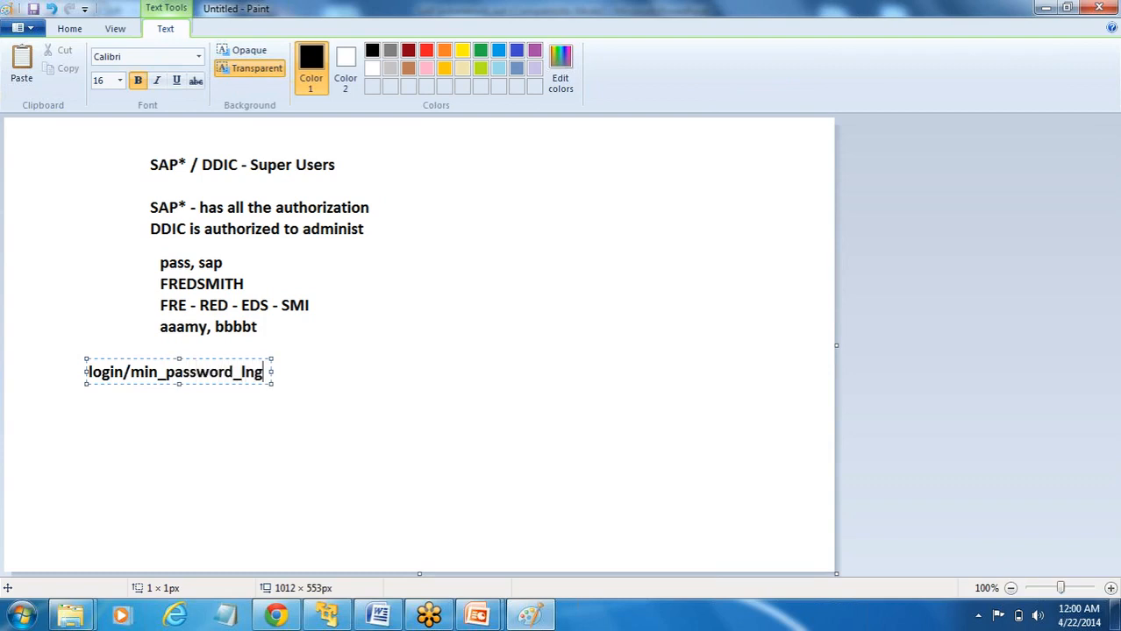
click(326, 615)
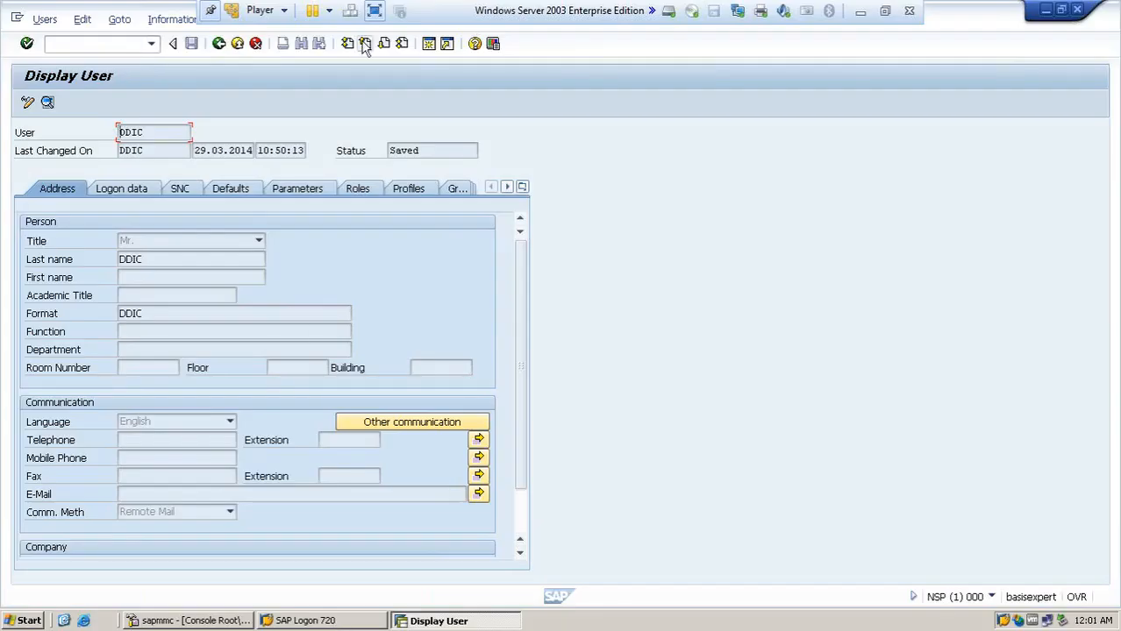
- In a new session, load profile NSP_DVEBMGS00_BASISEXPERT in RZ10 and choose extended maintenance
click(431, 44)
text(rz10)
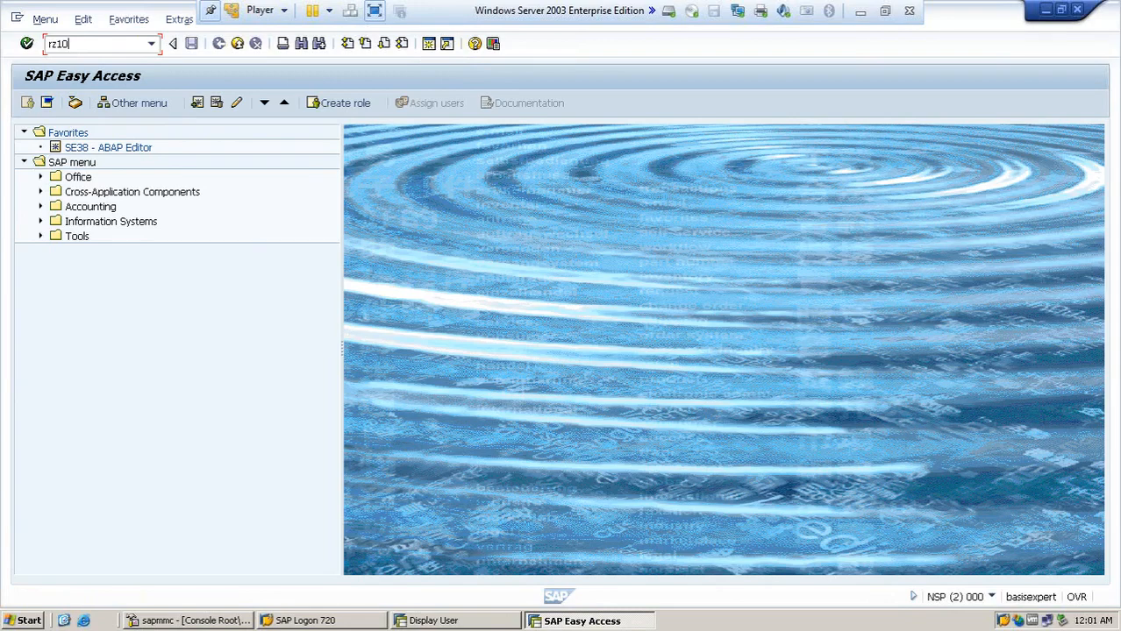
key(Return)
click(290, 151)
double_click(191, 211)
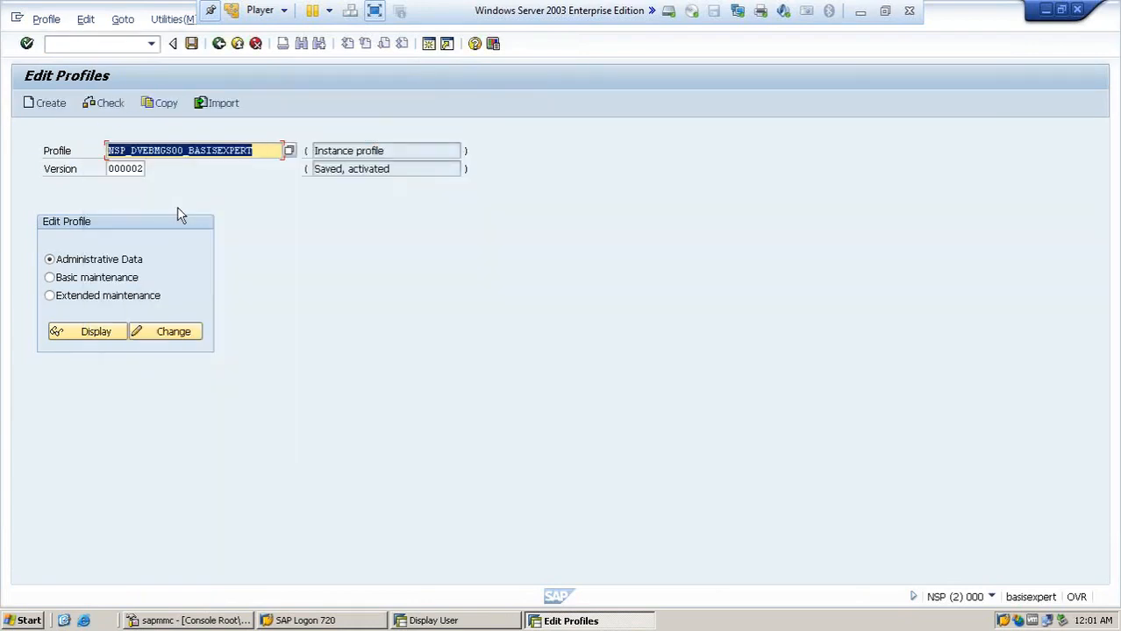
click(96, 296)
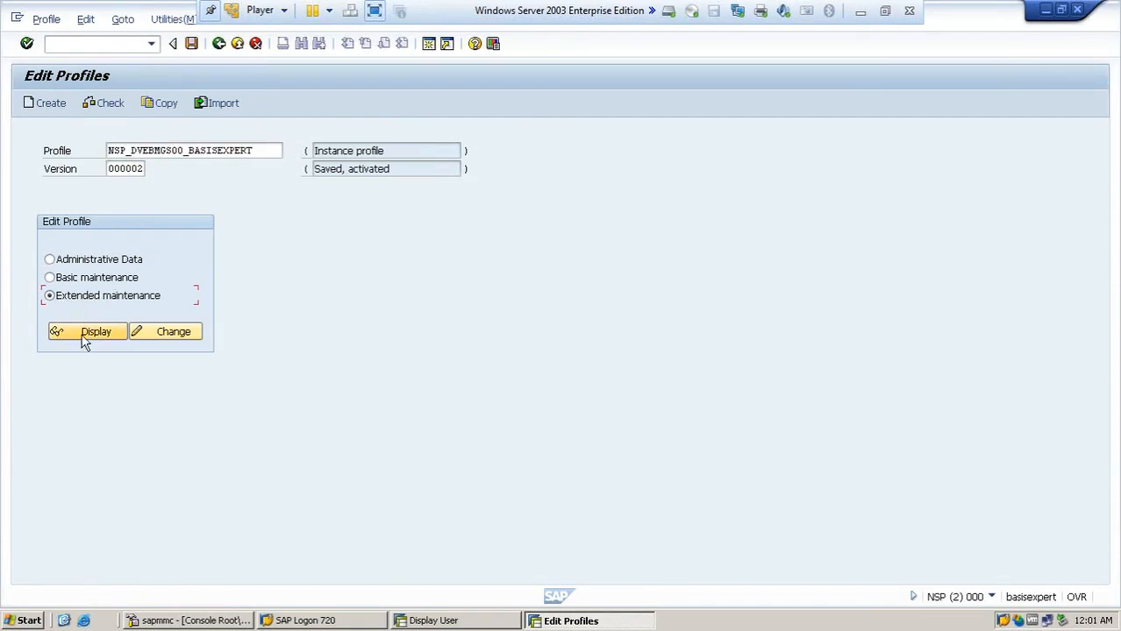
- Display the active parameters of NSP_DVEBMGS00_BASISEXPERT, check the Parameter menu, then minimize SAP
click(83, 335)
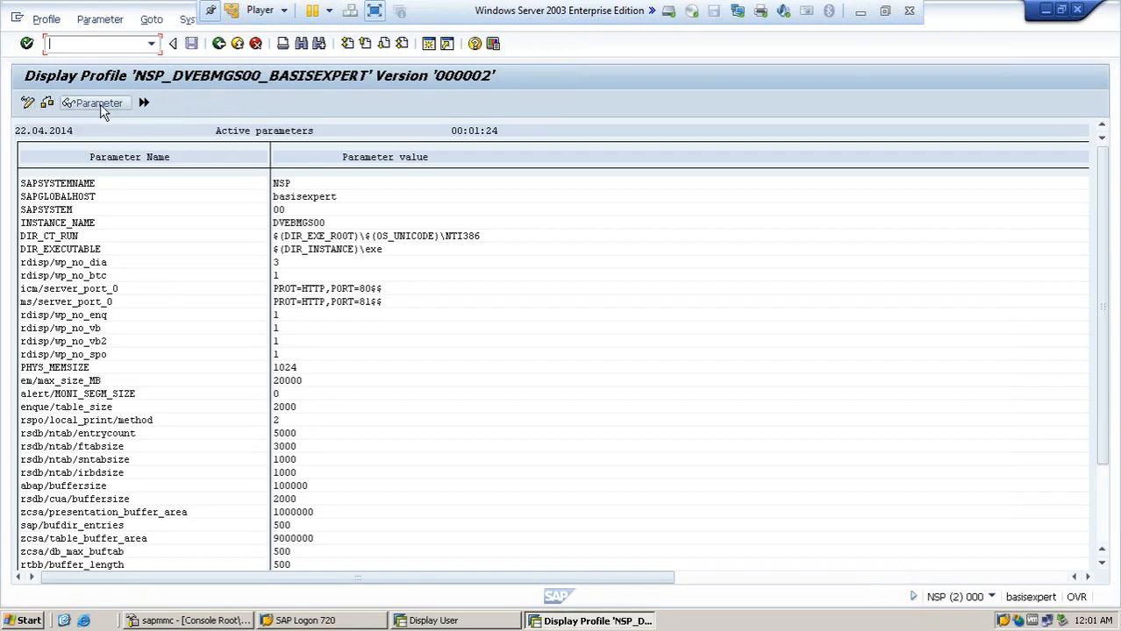
click(83, 22)
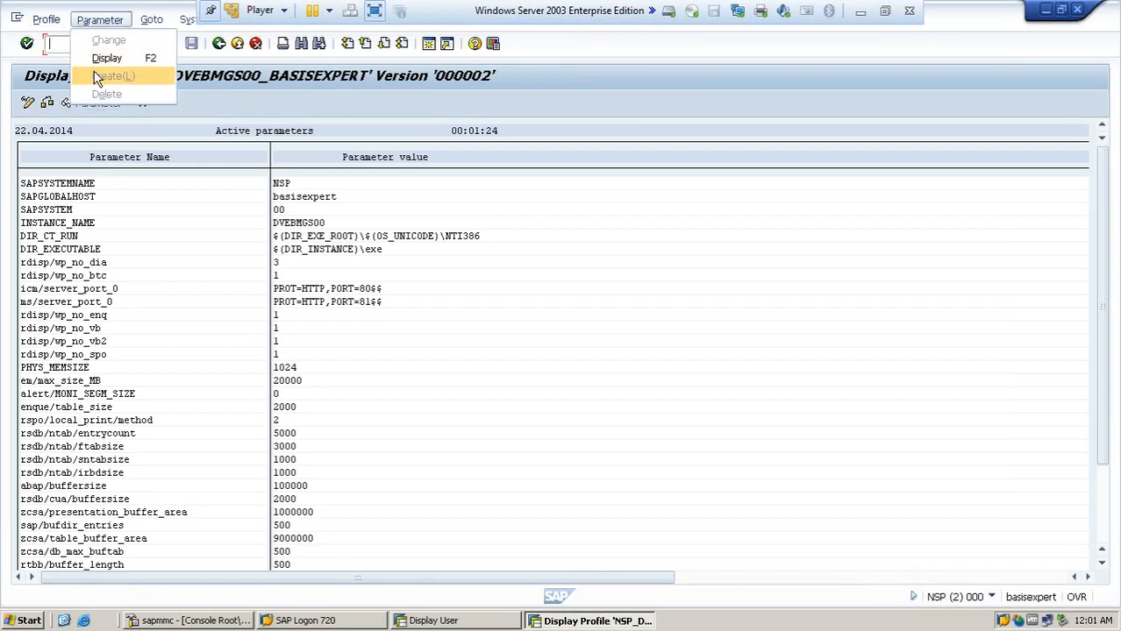
click(158, 265)
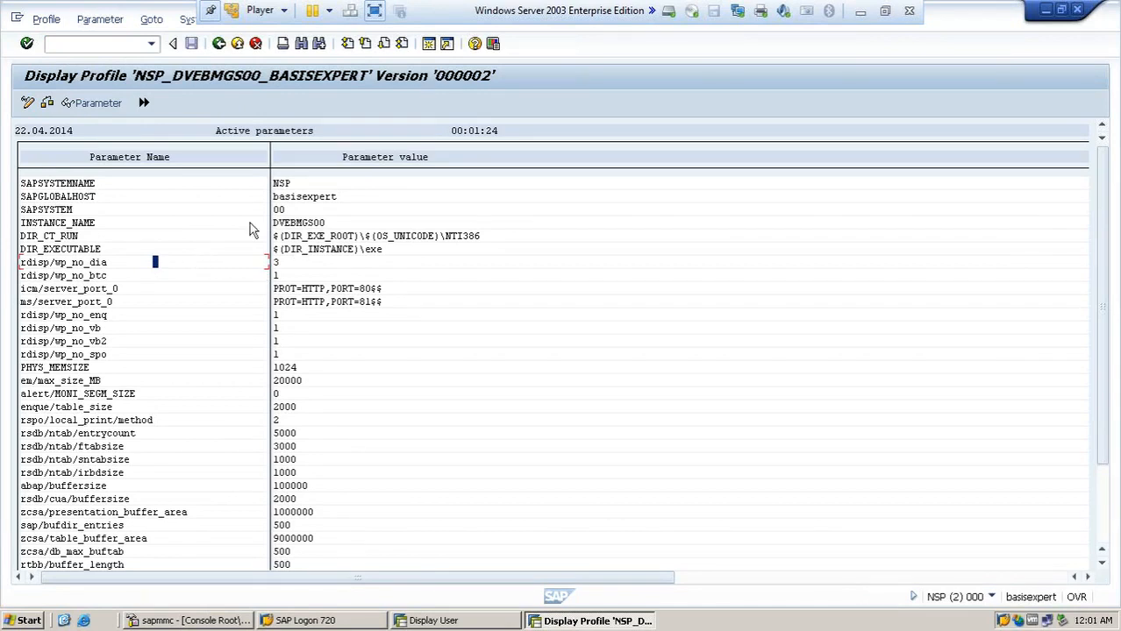
click(860, 12)
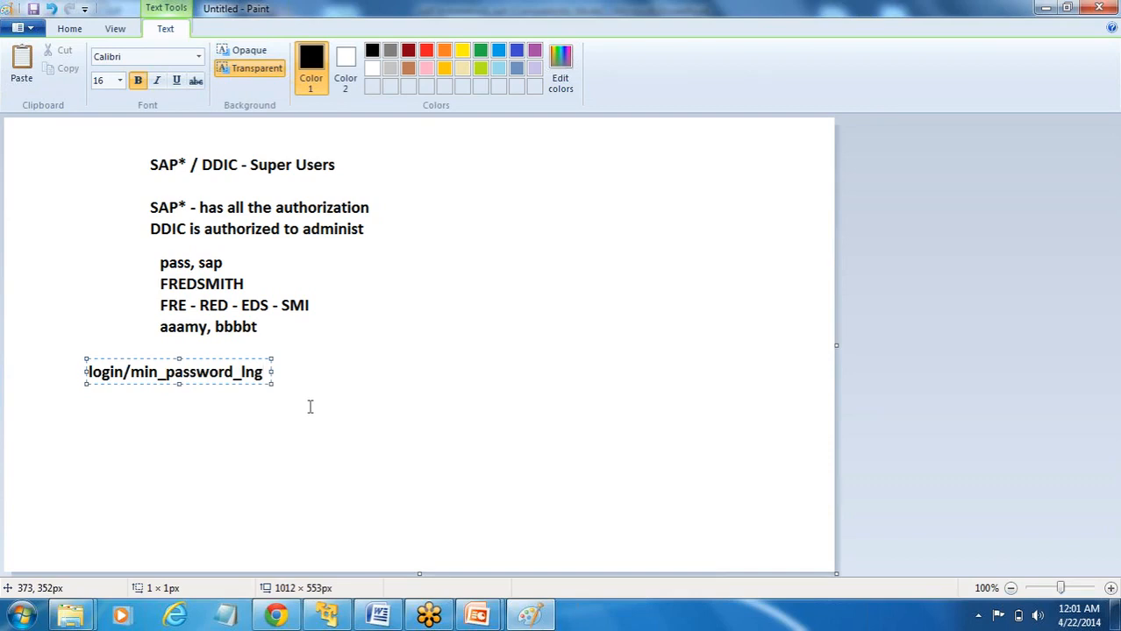
- Add login/password_expiration_time as a second line, widening the text box so it fits
key(Return)
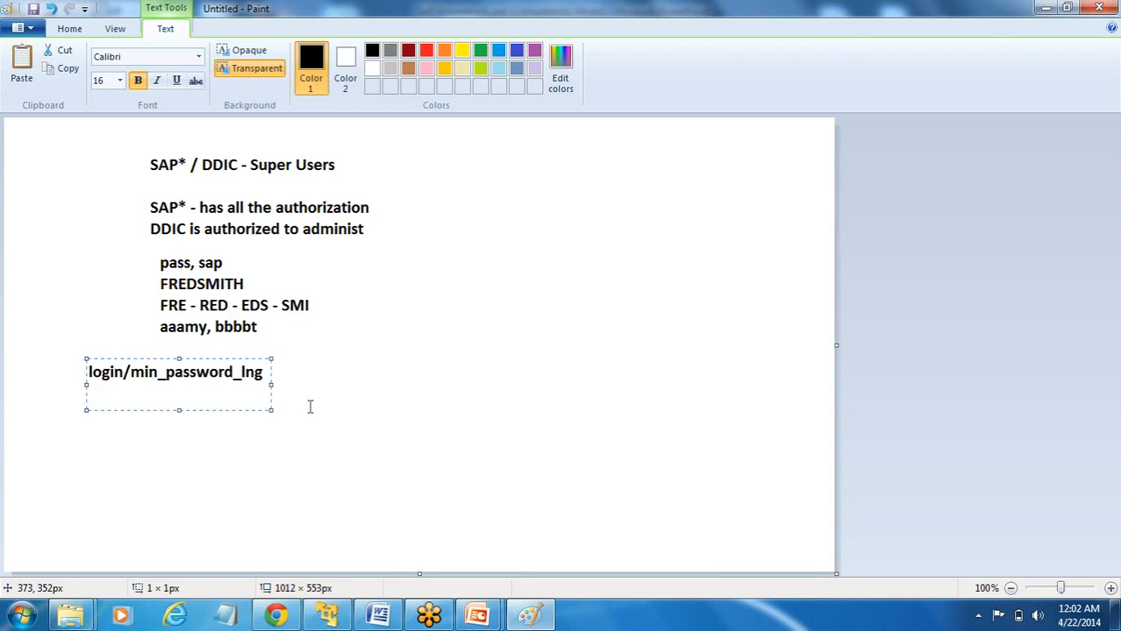
text(login/passw)
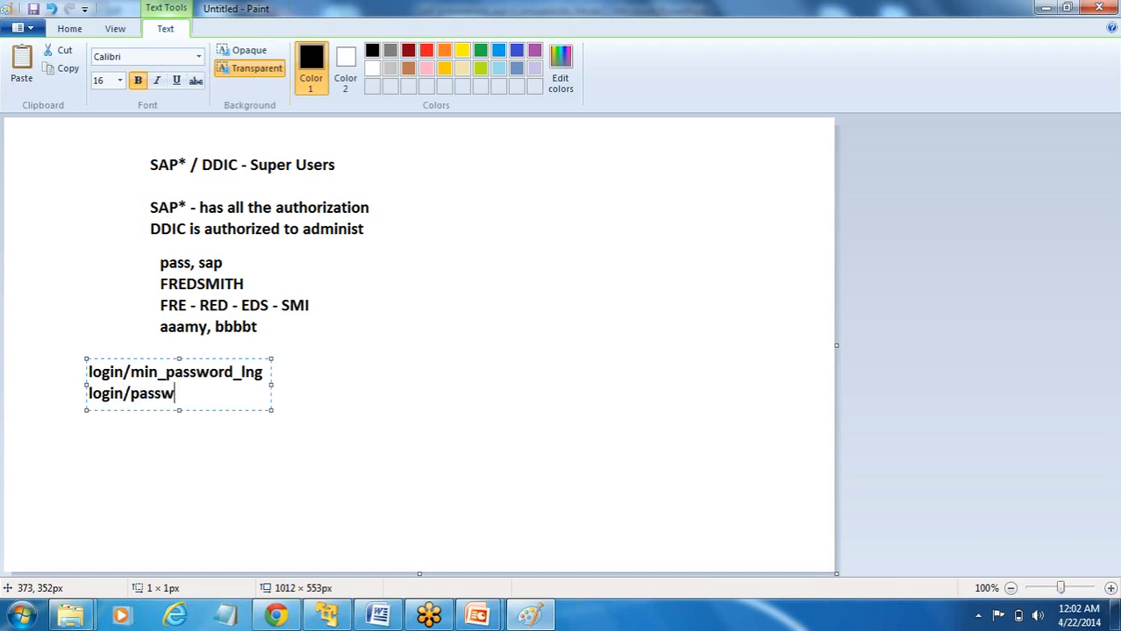
text(ord_expiration_time)
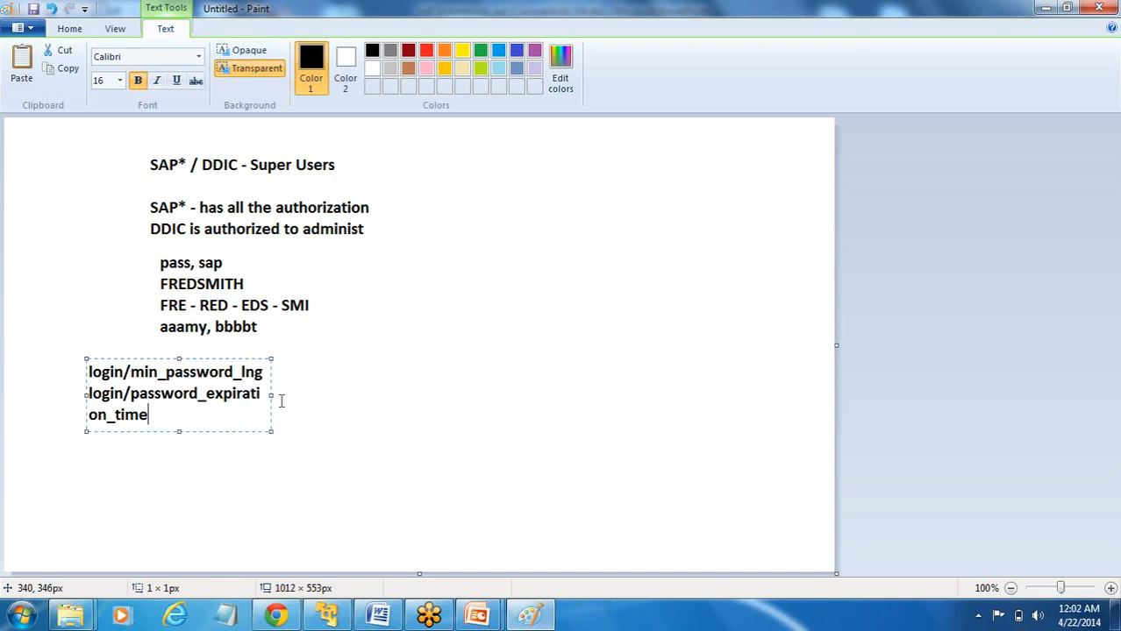
drag(272, 395, 433, 427)
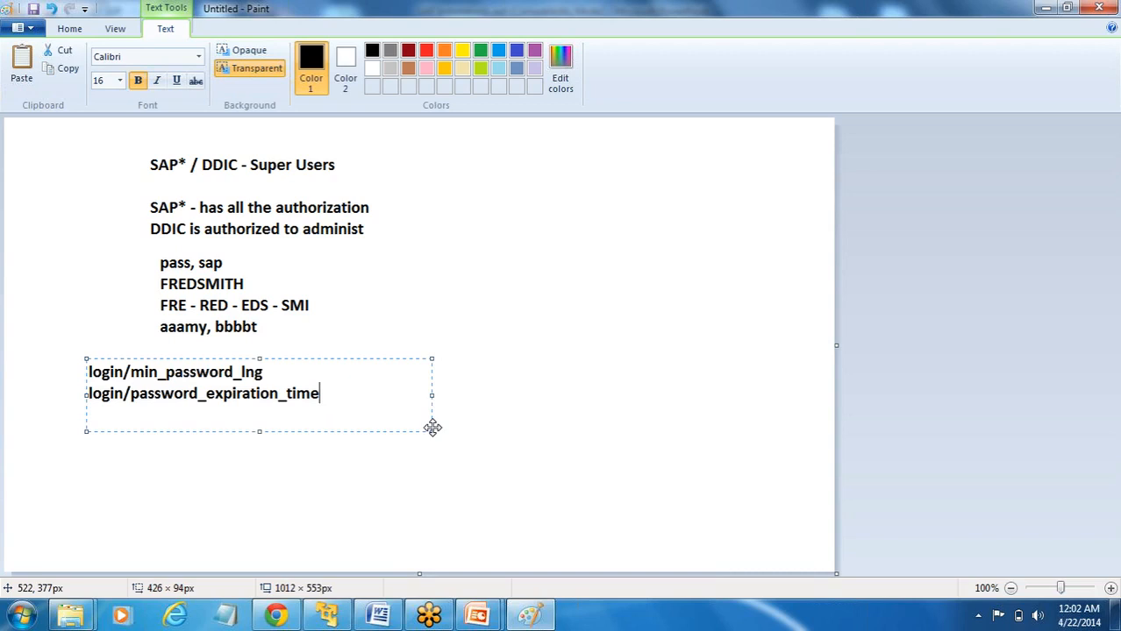
key(Return)
- Type login/fails_to_session_end as the third parameter line
text(login/fails)
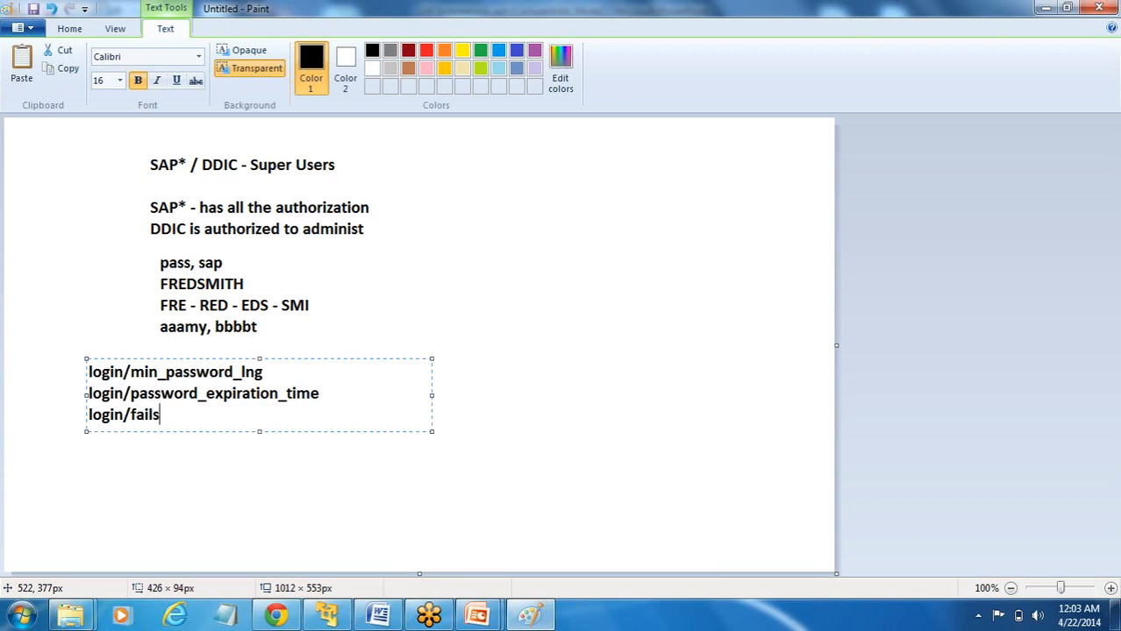
text(_to_seesion_end)
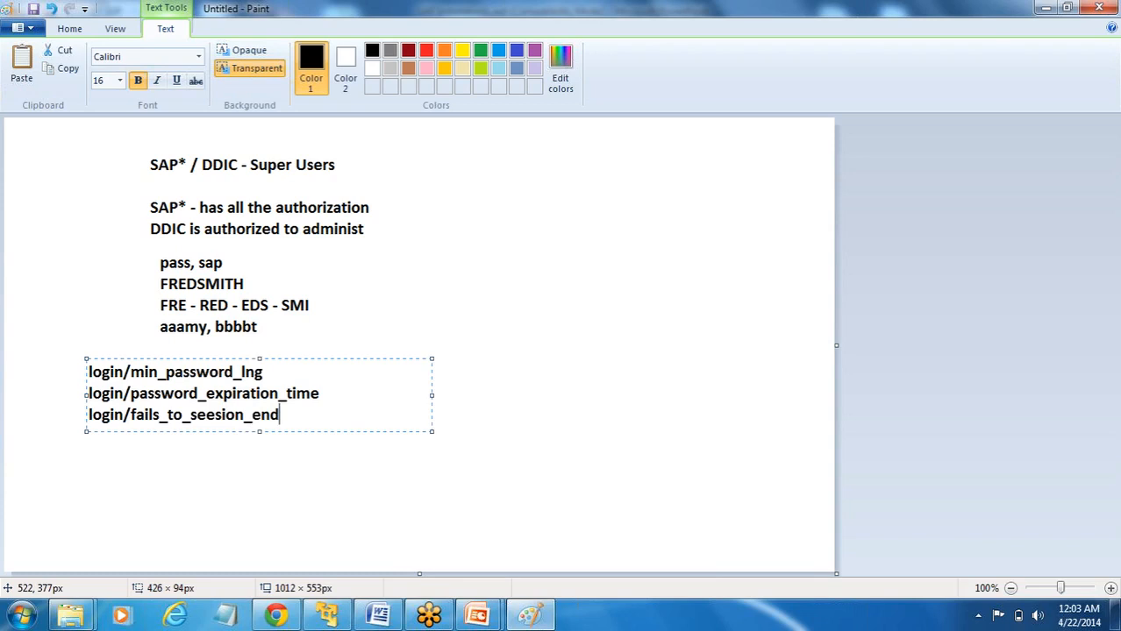
key(Return)
- Correct 'seesion' to 'session' and commit the three-line parameter list to the canvas
key(Up)
key(Right)
key(Right)
key(Right)
key(Right)
key(Right)
key(Right)
key(Right)
key(Right)
key(Right)
key(Right)
key(Right)
key(Right)
key(Right)
key(Right)
key(Right)
key(Right)
key(Right)
key(Right)
key(BackSpace)
text(s)
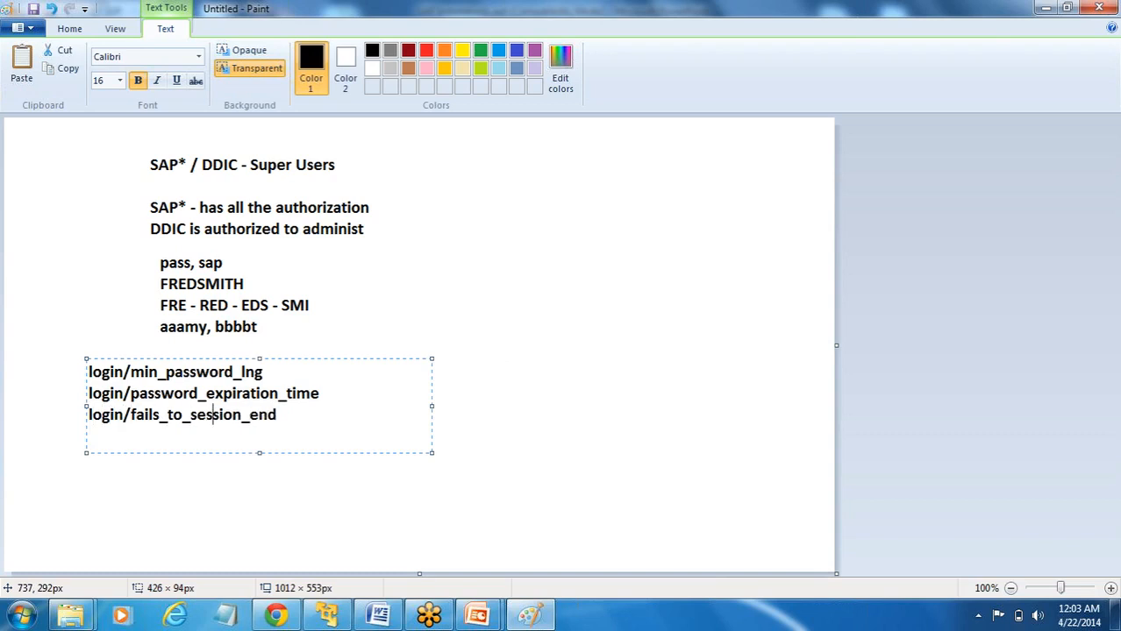
key(Right)
key(Right)
key(Right)
key(Right)
key(Right)
key(Right)
key(Right)
key(Right)
key(Return)
click(683, 405)
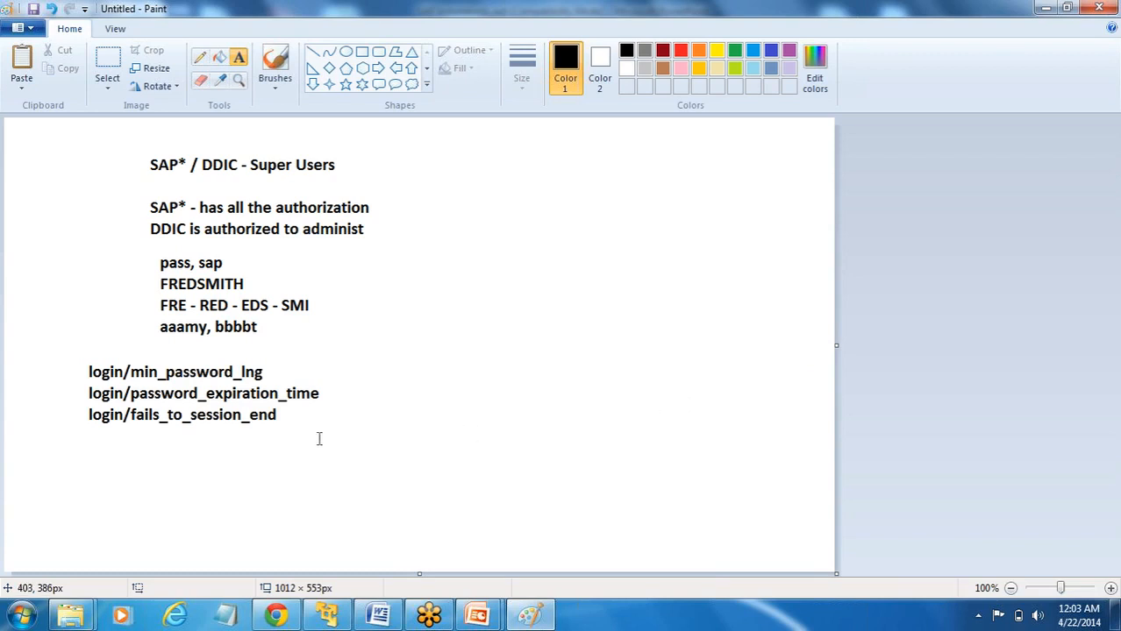
click(118, 443)
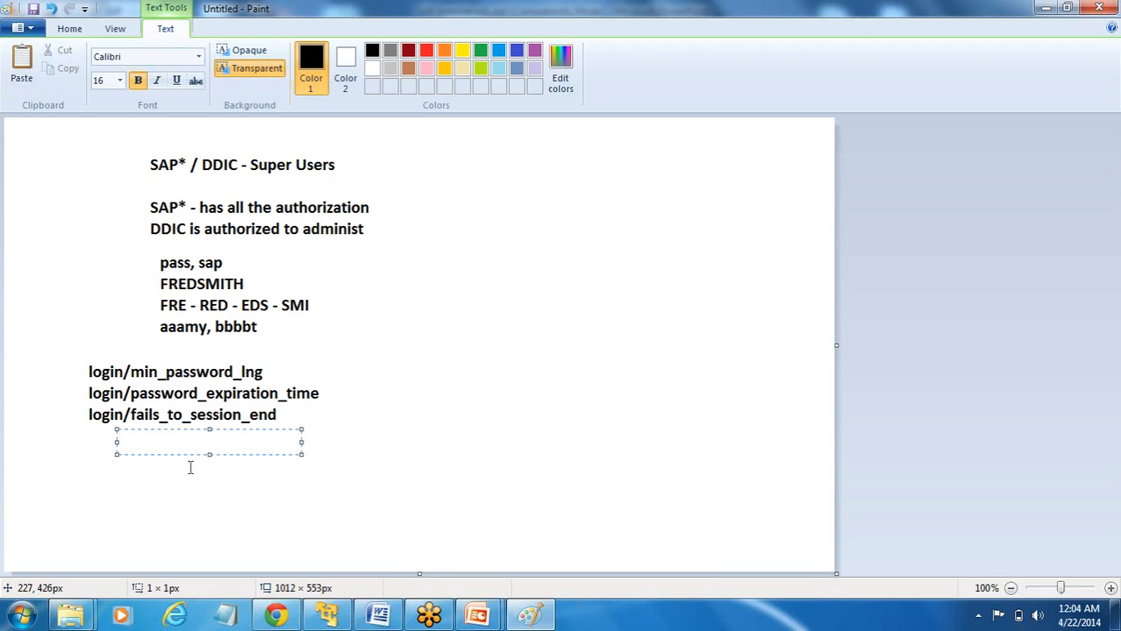
- Write the SAP* default password line ending in '(Password)', widening the box to fit
text(SAP* - 0607)
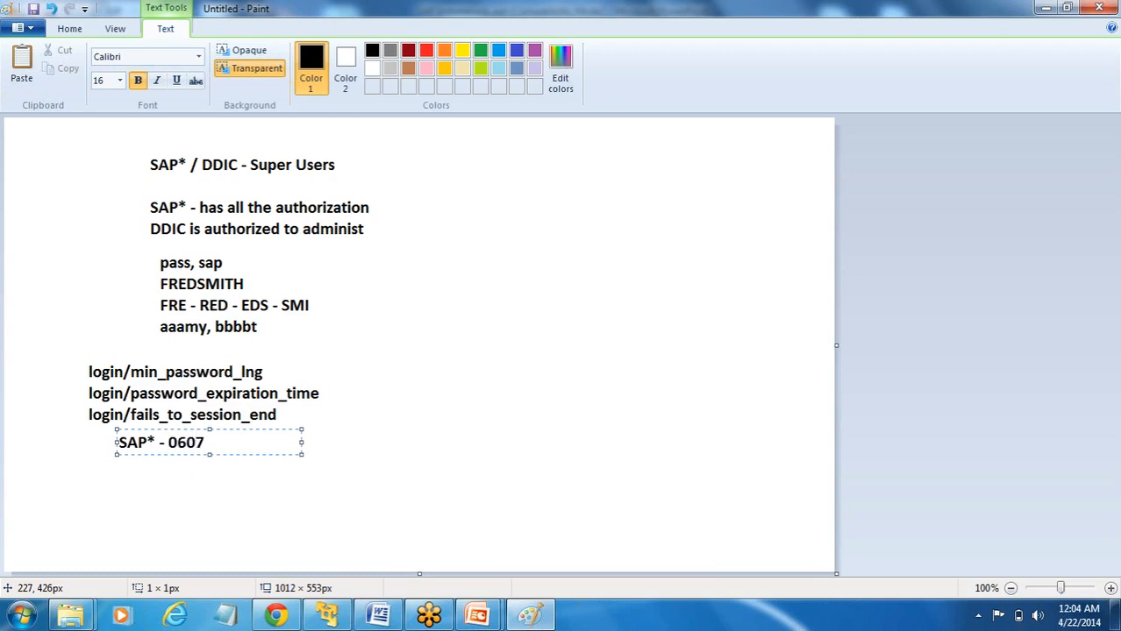
text(1992 (Pa)
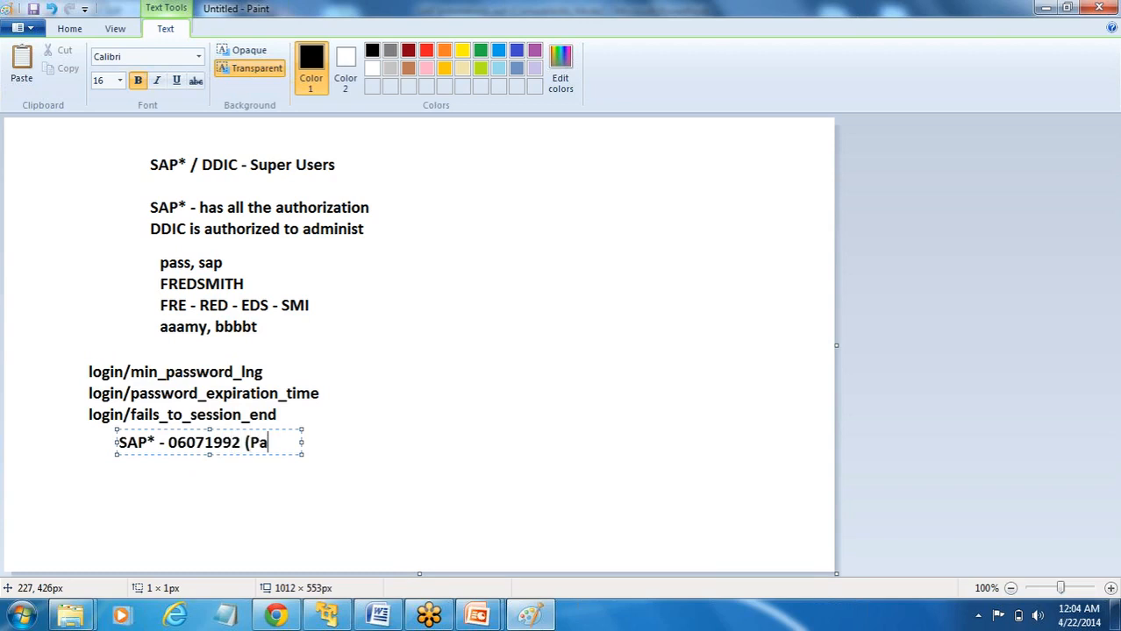
text(ssord))
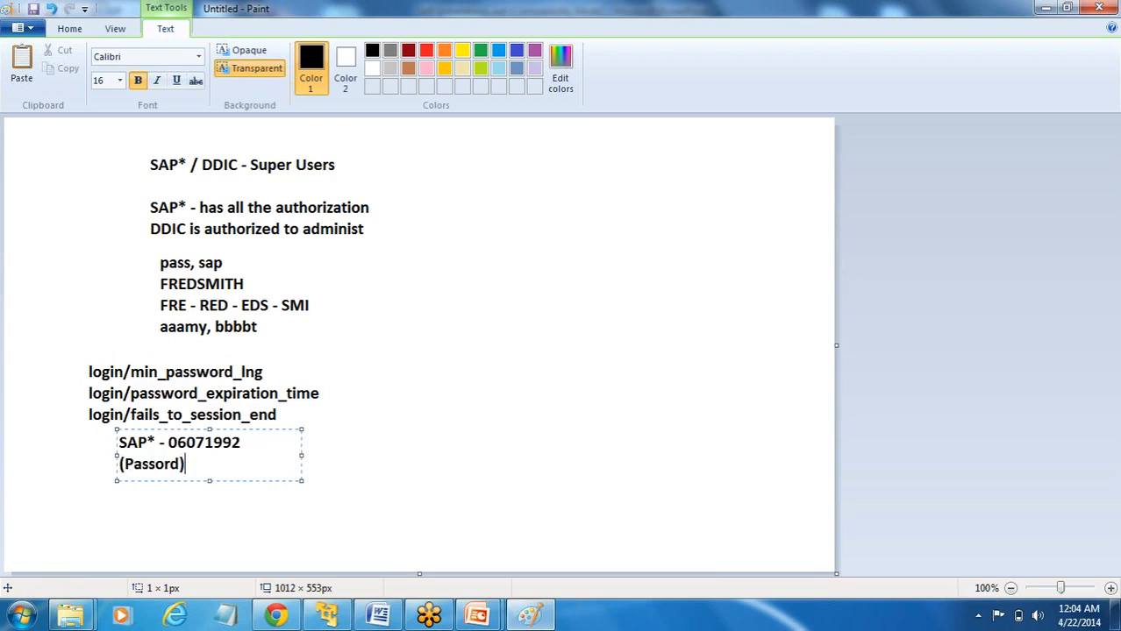
key(BackSpace)
key(BackSpace)
key(BackSpace)
key(BackSpace)
text(word))
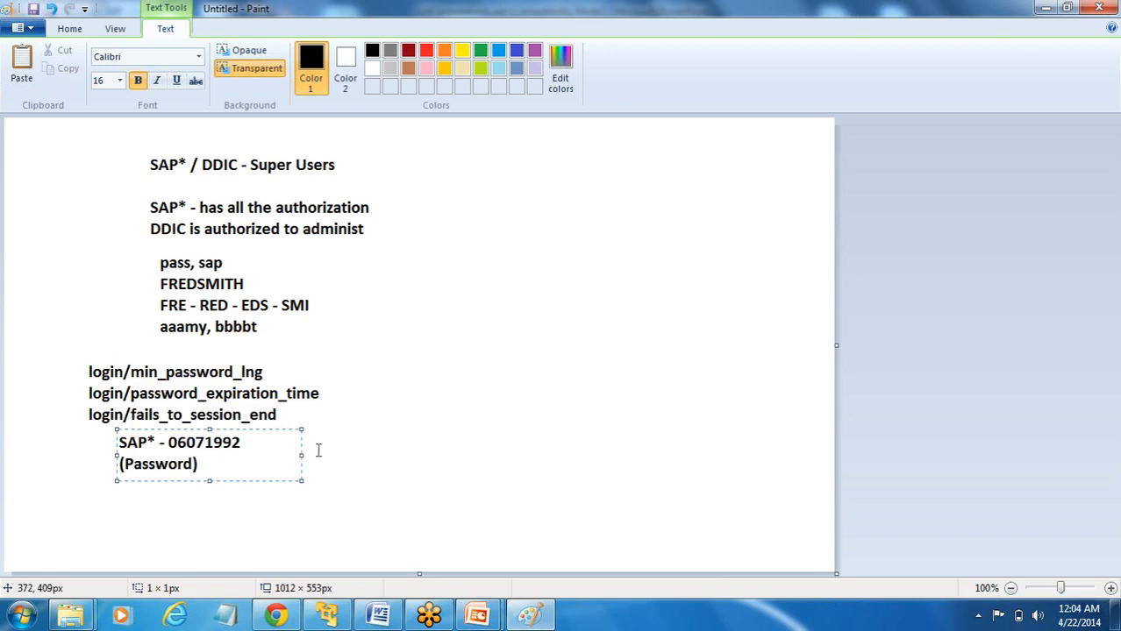
drag(301, 455, 425, 476)
key(Return)
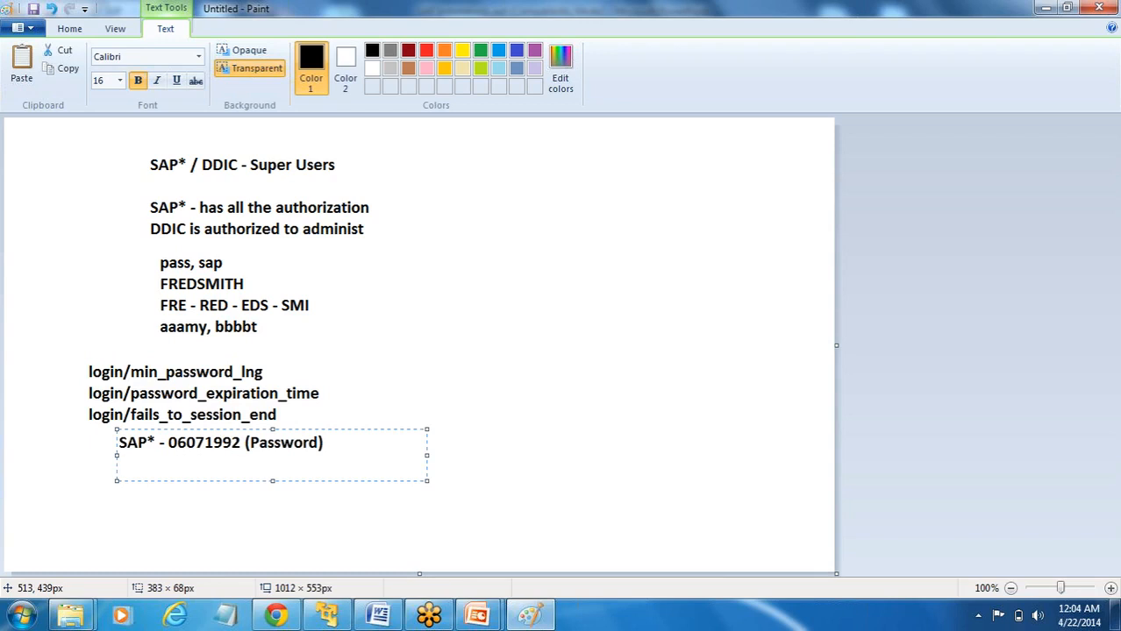
- Add the DDIC default password line and commit both password lines
text(DDIC - 19920706)
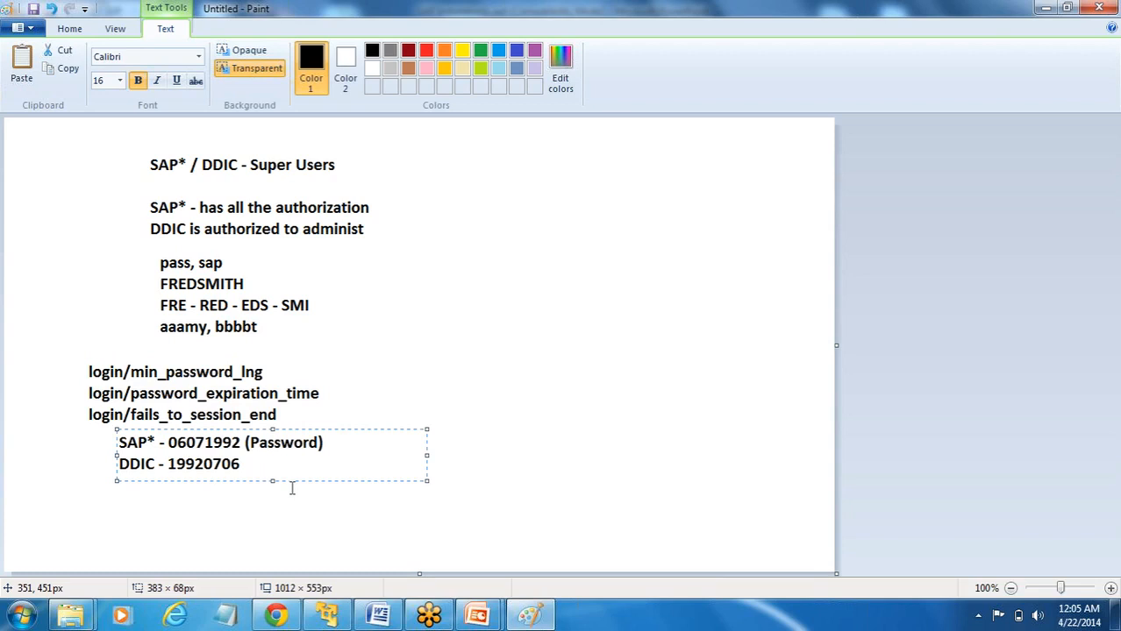
click(325, 526)
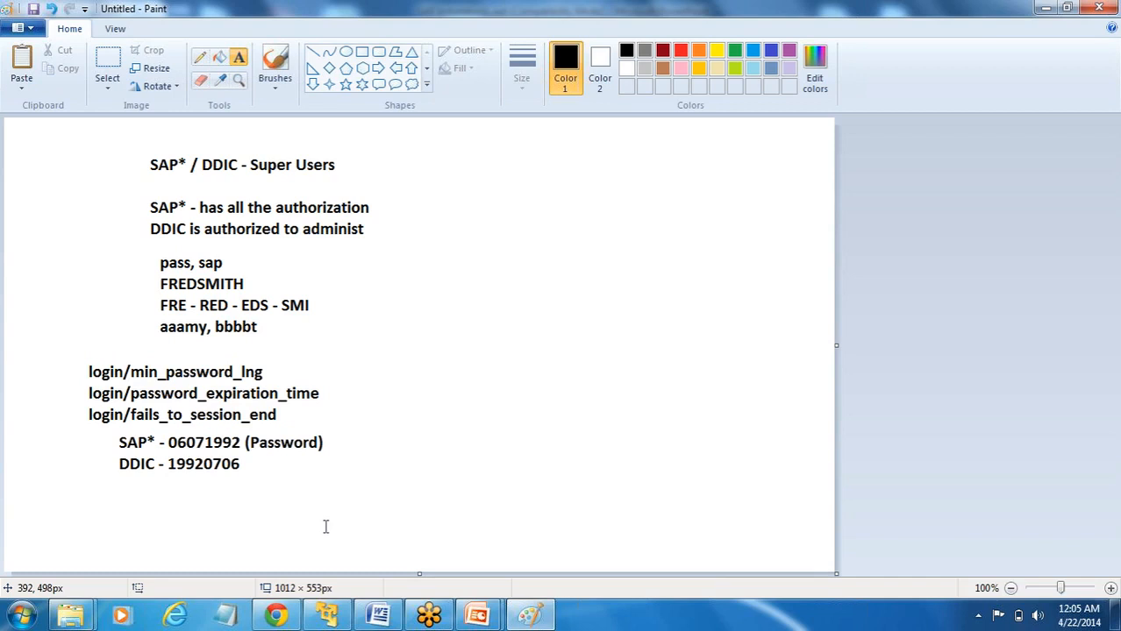
click(305, 473)
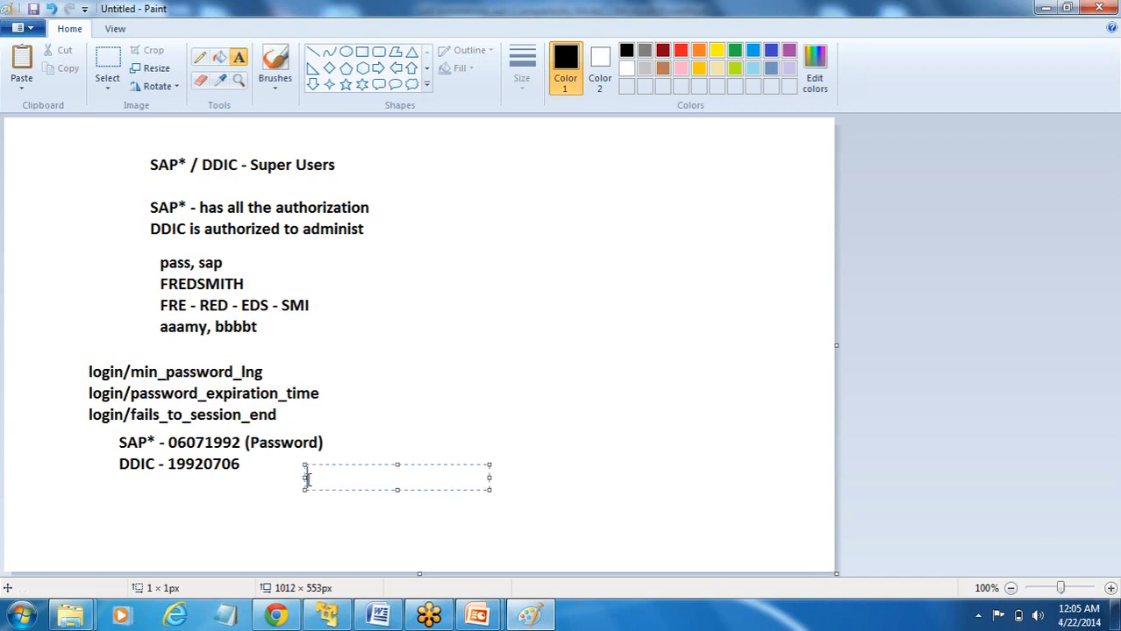
- Add the Early Watch default password line beneath the DDIC line and commit it
click(125, 481)
click(124, 482)
text(Early W)
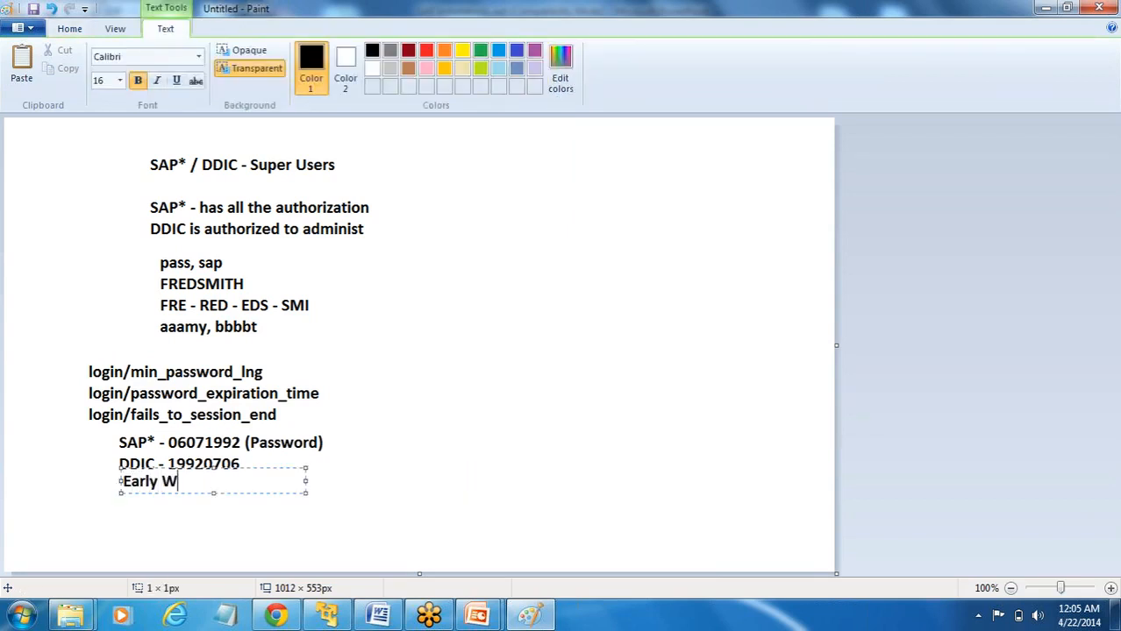
text(atch - SUPPORT)
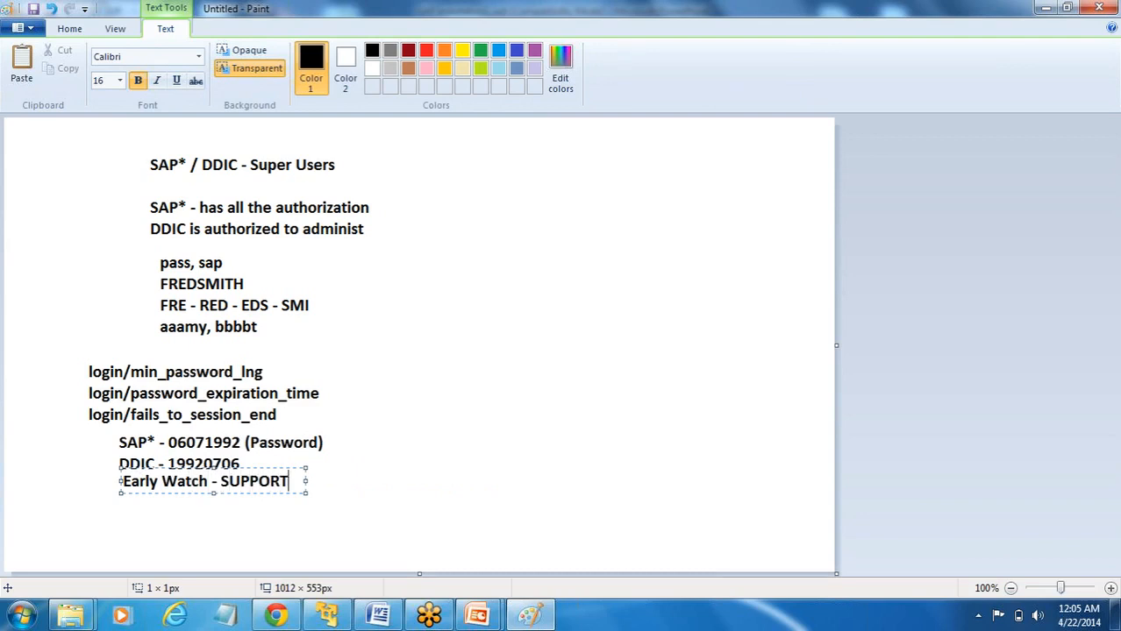
click(226, 525)
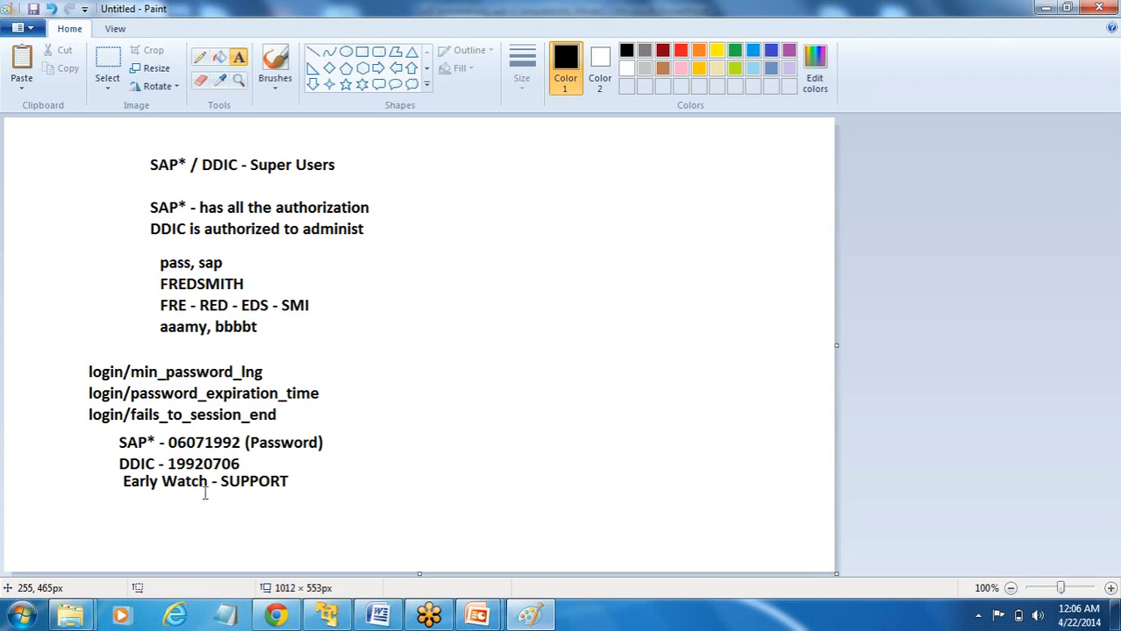
- Note the SAP* password for a New Client on a line below Early Watch
click(99, 490)
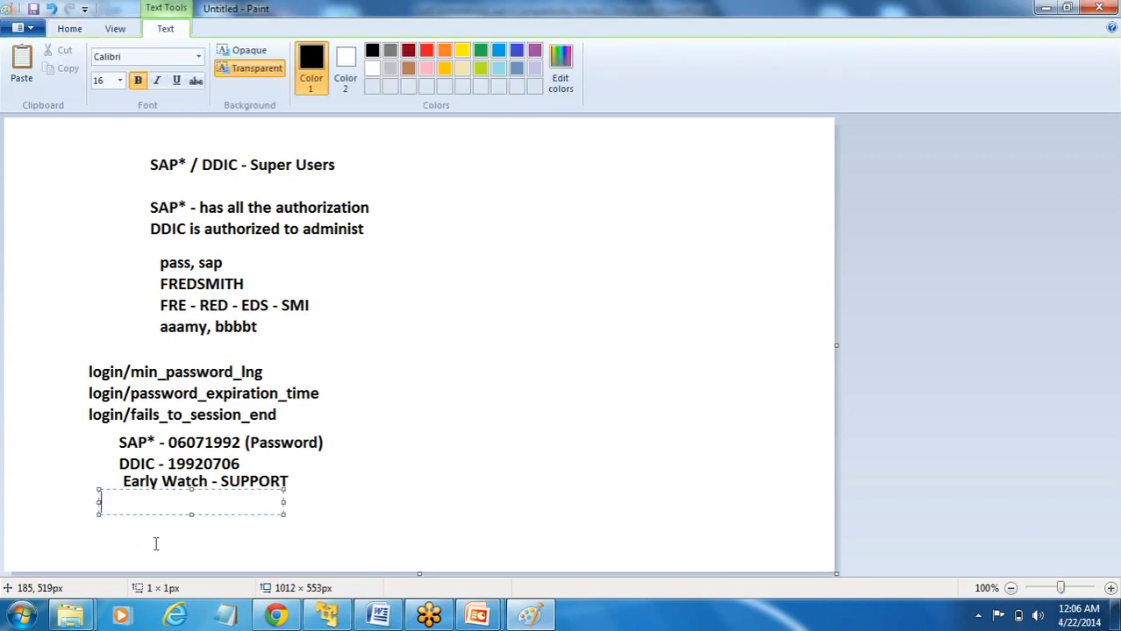
text(sap* - pass)
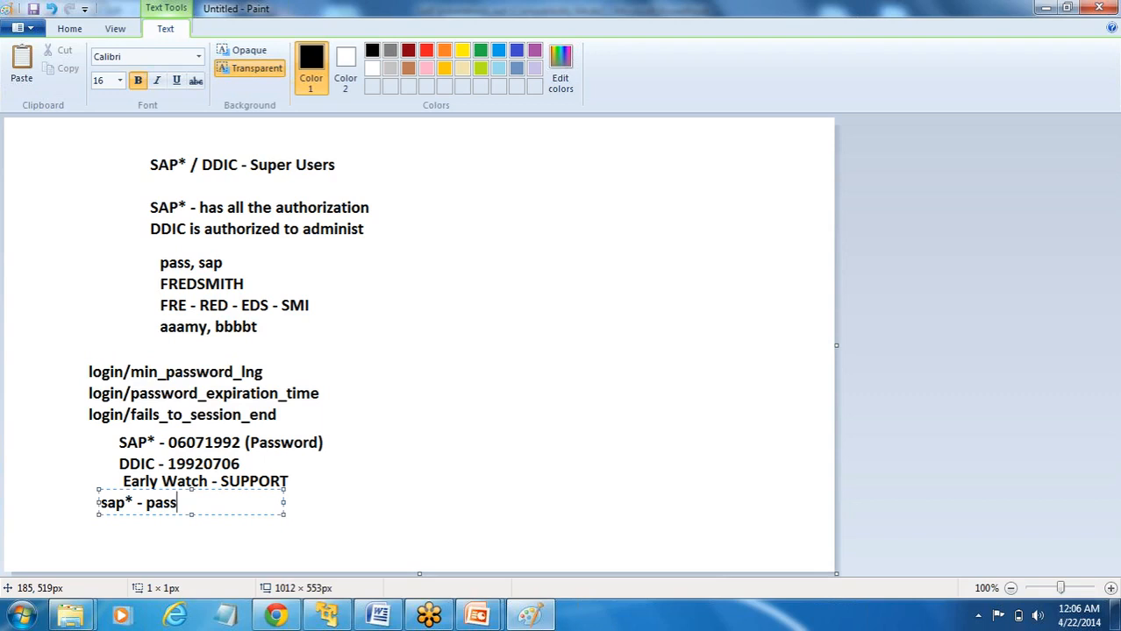
text( ( New Client))
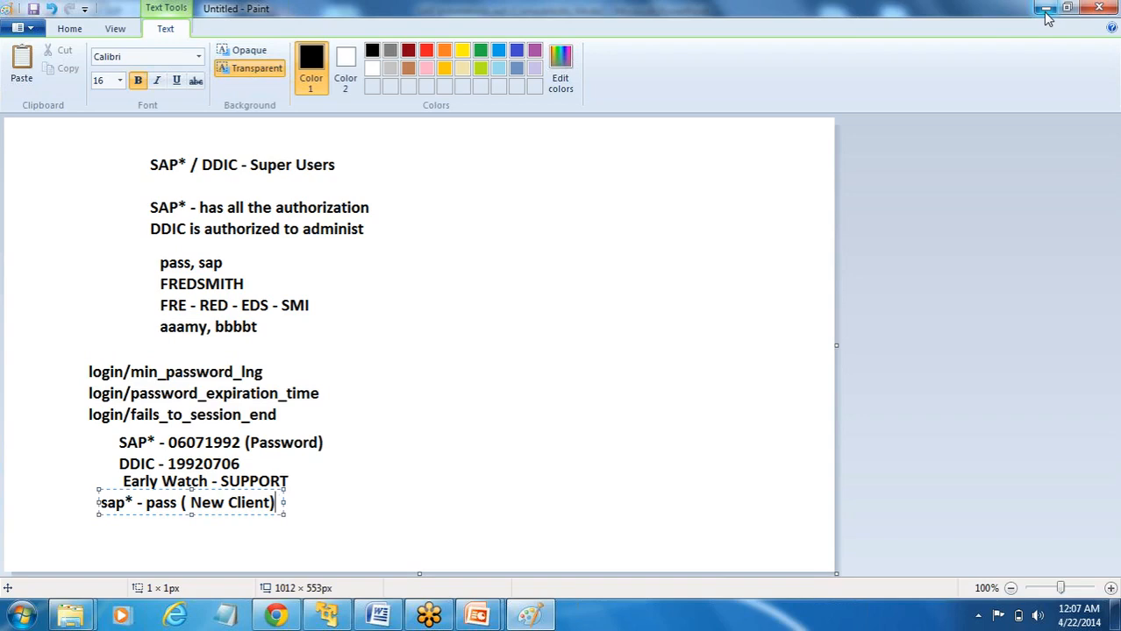
- Minimize Paint, PowerPoint, the Gmail browser and Explorer to reach the desktop
click(1045, 9)
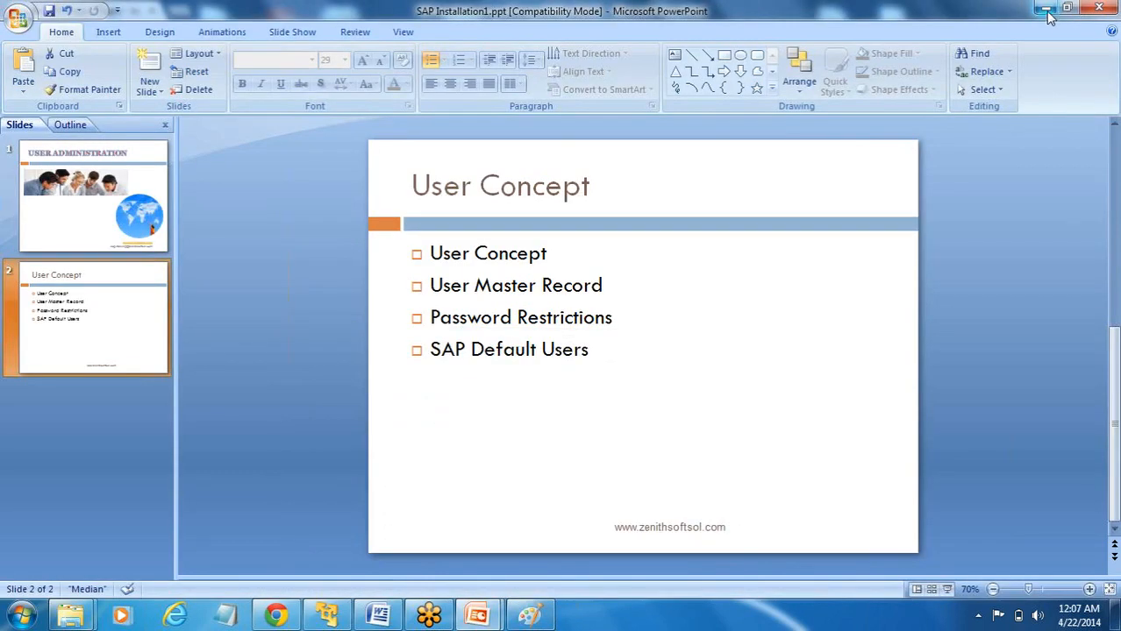
click(1047, 13)
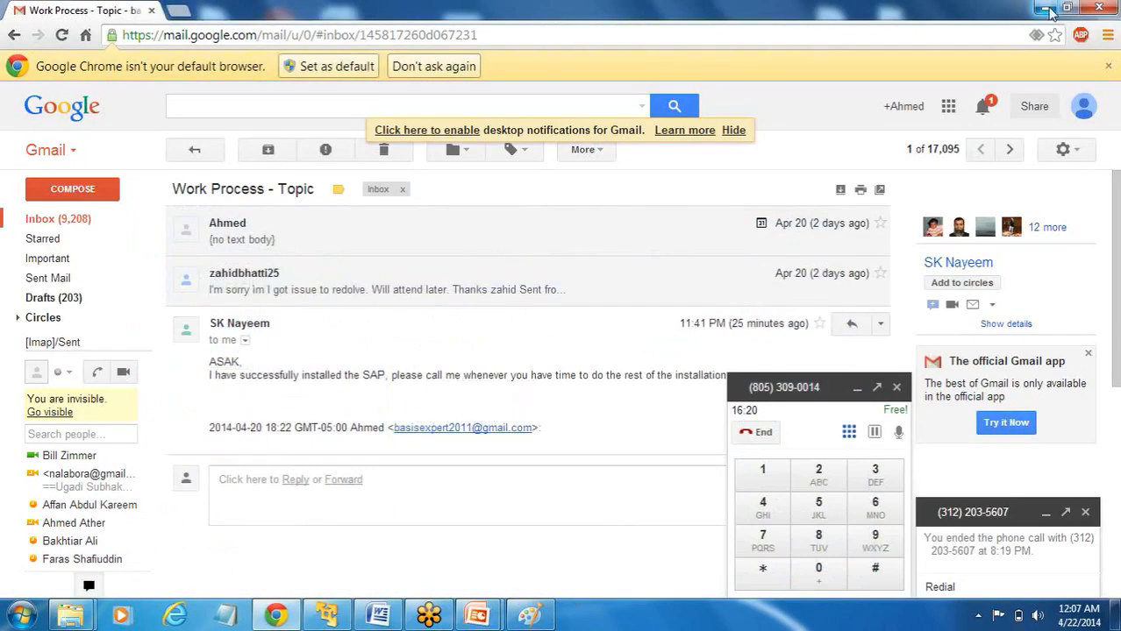
click(1044, 9)
click(1048, 10)
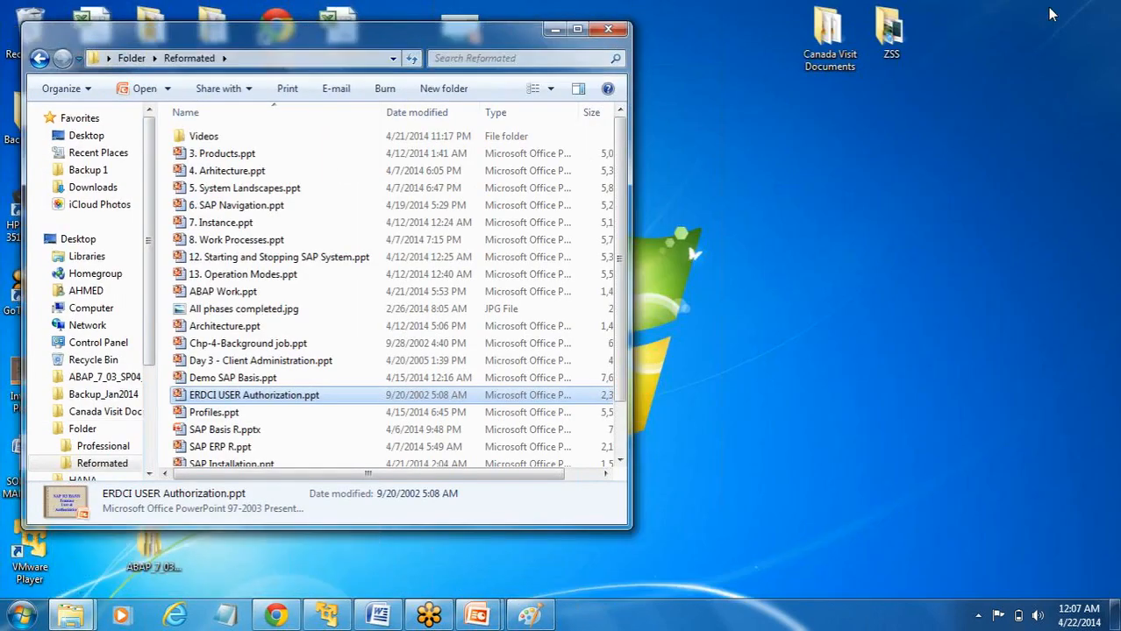
click(1096, 49)
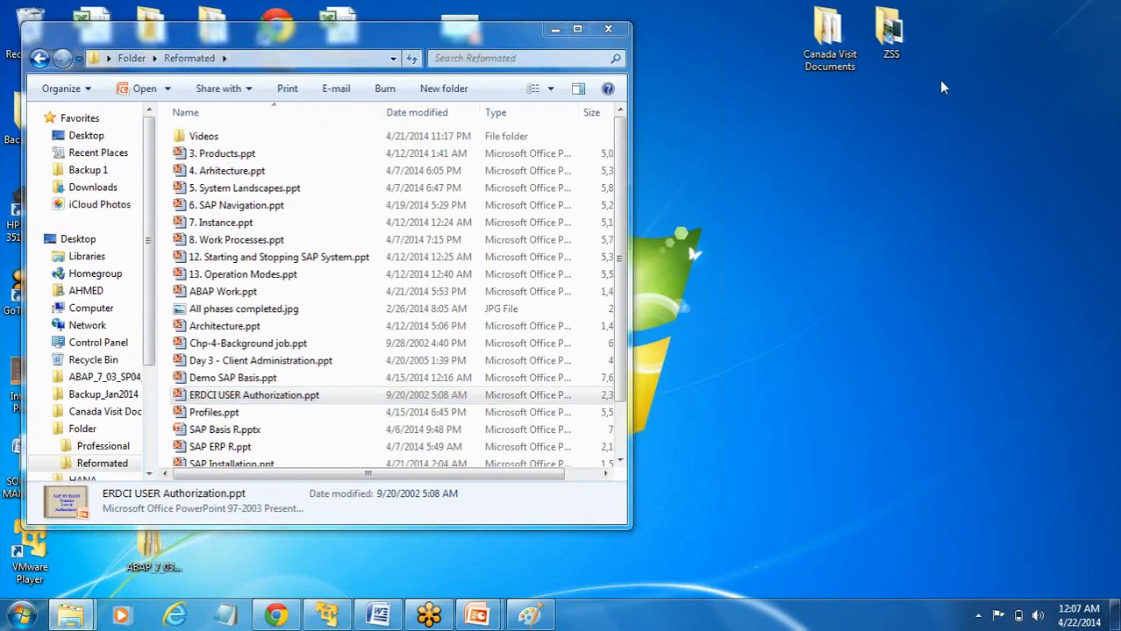